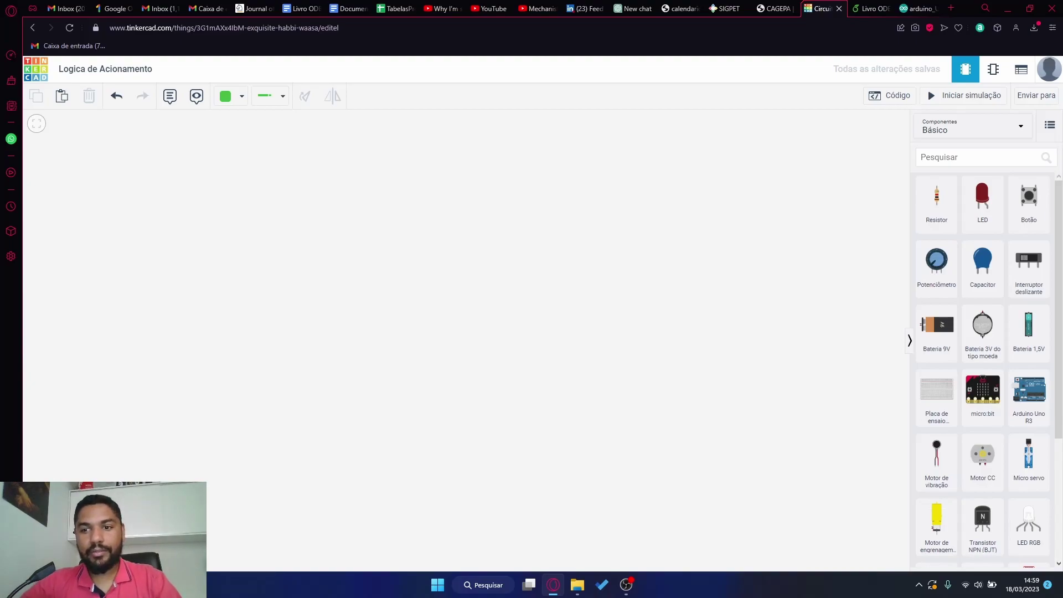
# - Place a small breadboard in the middle of the workplane
pyautogui.moveTo(931, 402); pyautogui.dragTo(529, 312)
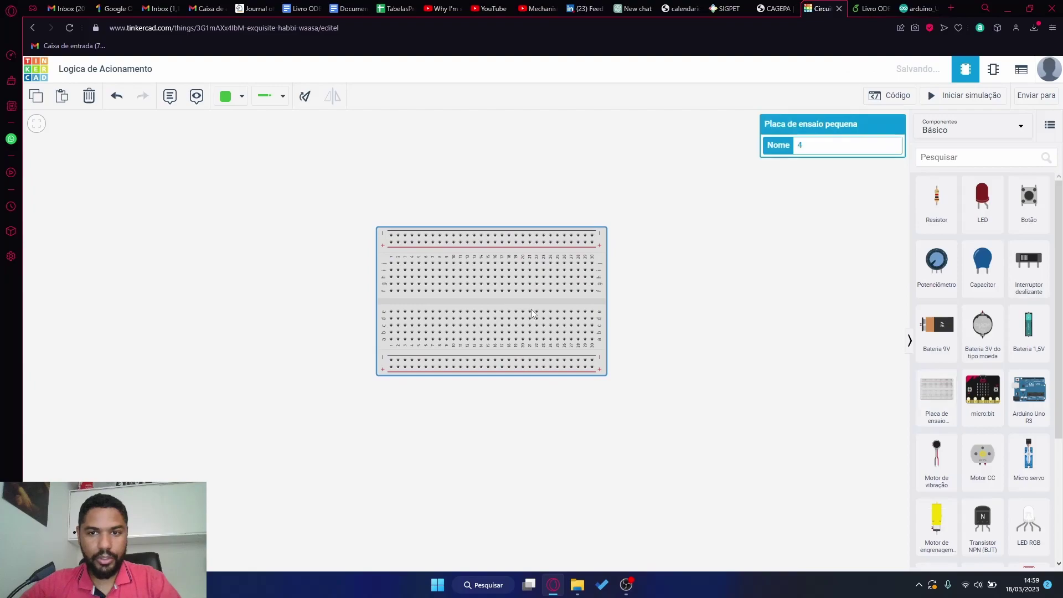
pyautogui.scroll(5, 529, 312)
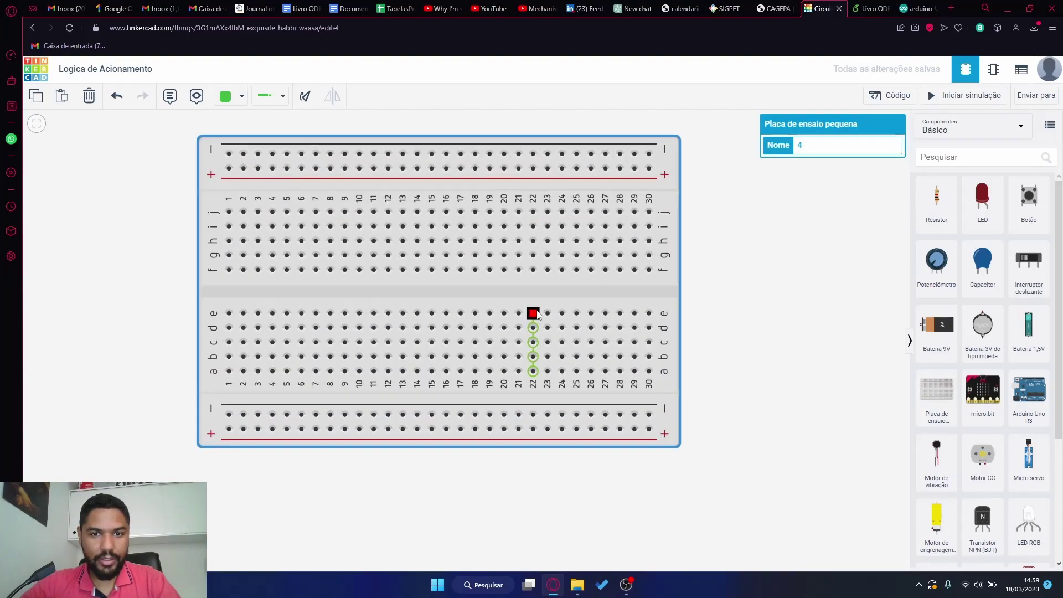
pyautogui.moveTo(606, 295); pyautogui.dragTo(649, 332)
pyautogui.scroll(-1, 777, 332)
# - Find the 7408 quad AND gate and place it across the breadboard's centre gap at columns 14 to 20
pyautogui.click(955, 157)
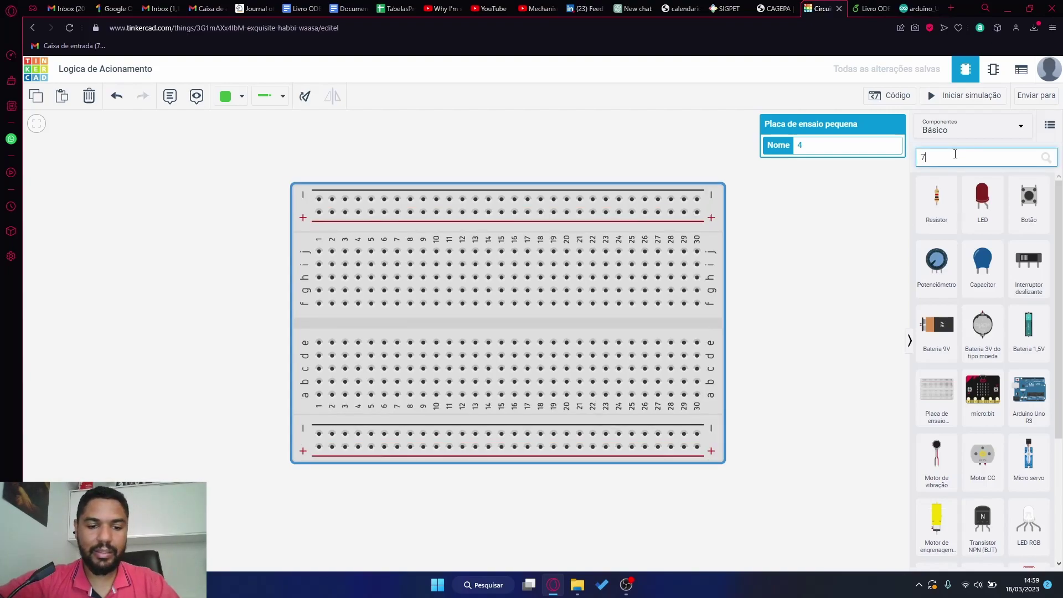
pyautogui.write('7408')
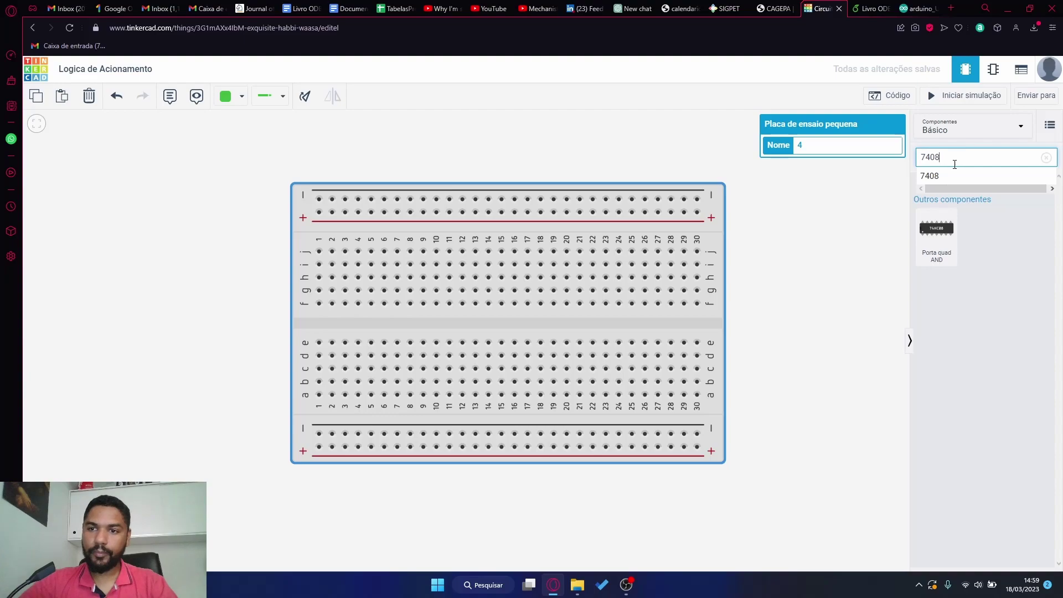
pyautogui.moveTo(936, 231); pyautogui.dragTo(527, 323)
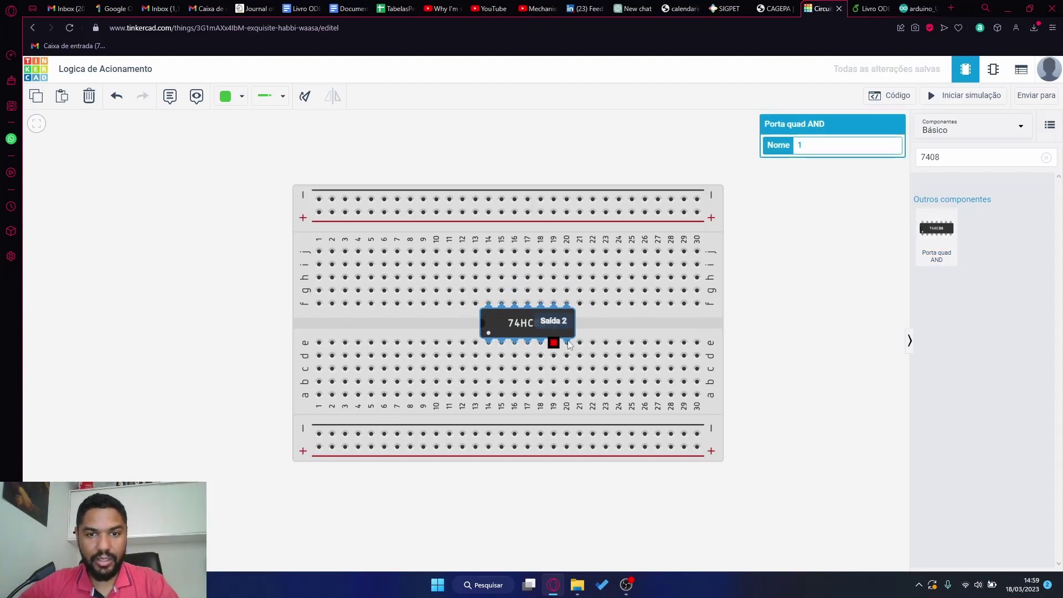
pyautogui.click(782, 320)
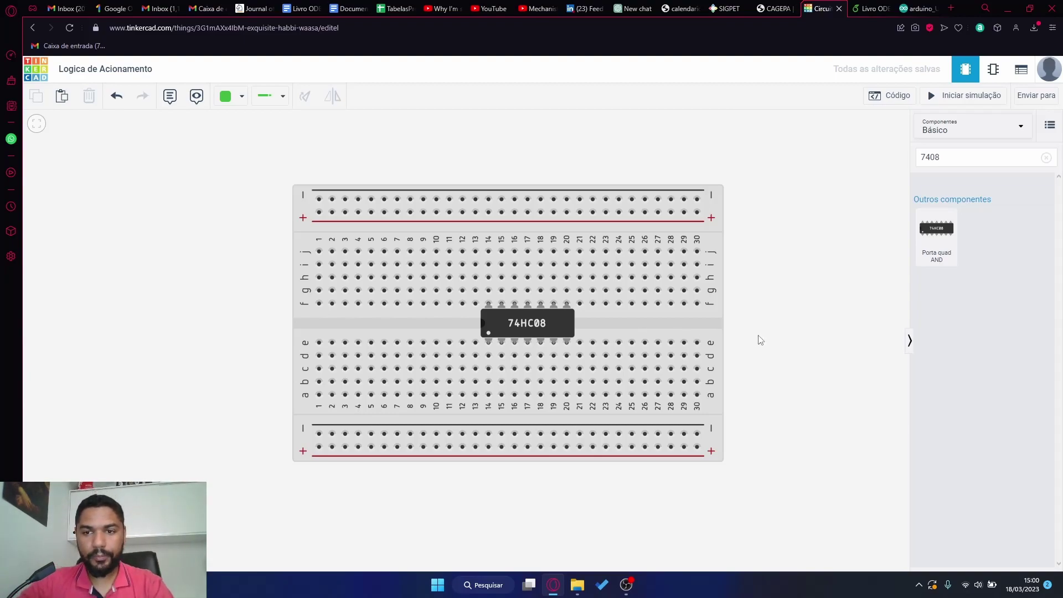
# - Find the LED component and place one on the breadboard at columns 25 and 26
pyautogui.click(966, 162)
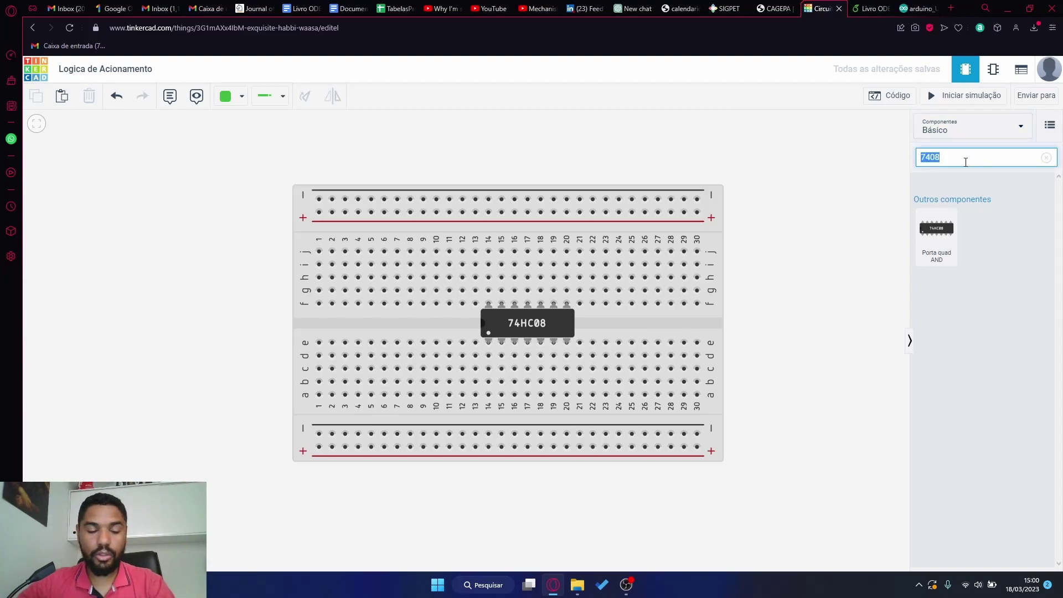
pyautogui.press('BackSpace')
pyautogui.write('led')
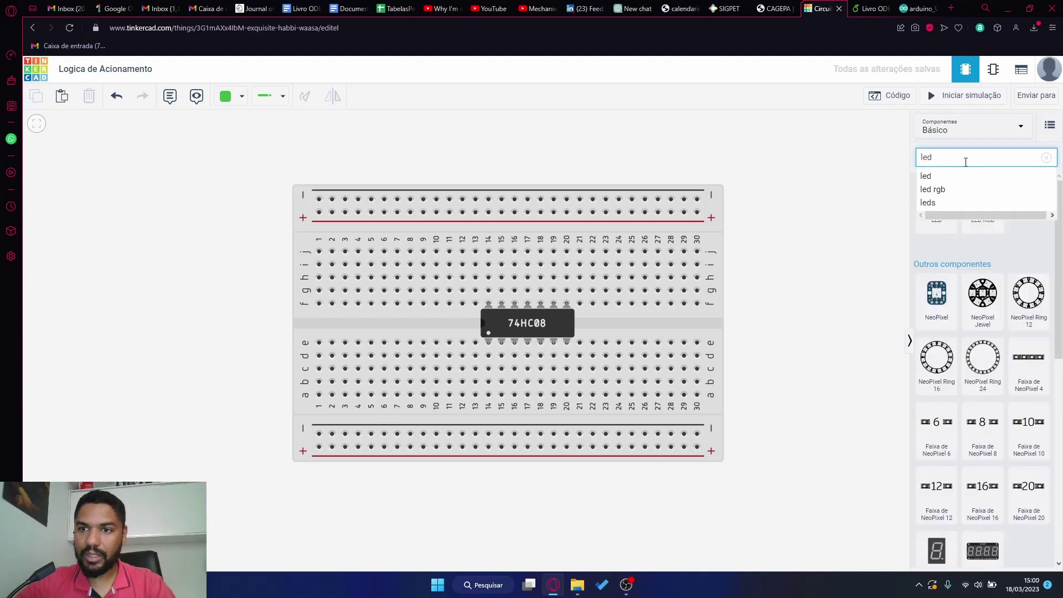
pyautogui.click(926, 175)
pyautogui.moveTo(937, 202); pyautogui.dragTo(645, 340)
# - Find the resistor component and place one on the empty area to the right of the breadboard
pyautogui.click(969, 157)
pyautogui.write('resi')
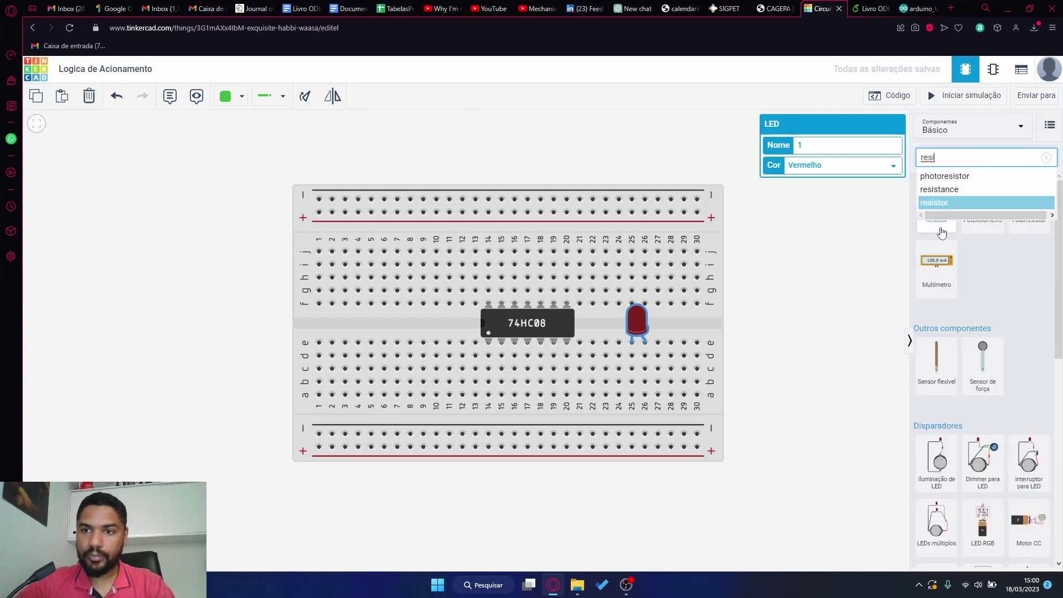
pyautogui.click(941, 233)
pyautogui.moveTo(942, 233); pyautogui.dragTo(760, 384)
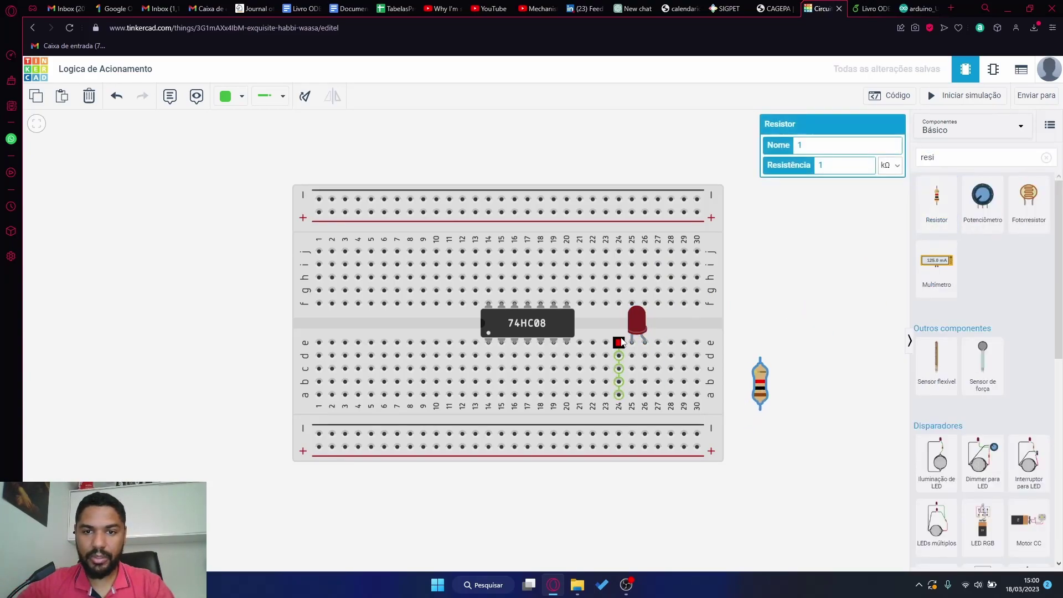
# - Move the LED off the breadboard above the resistor and shift the 74HC08 chip to columns 13 to 19
pyautogui.moveTo(637, 322); pyautogui.dragTo(774, 314)
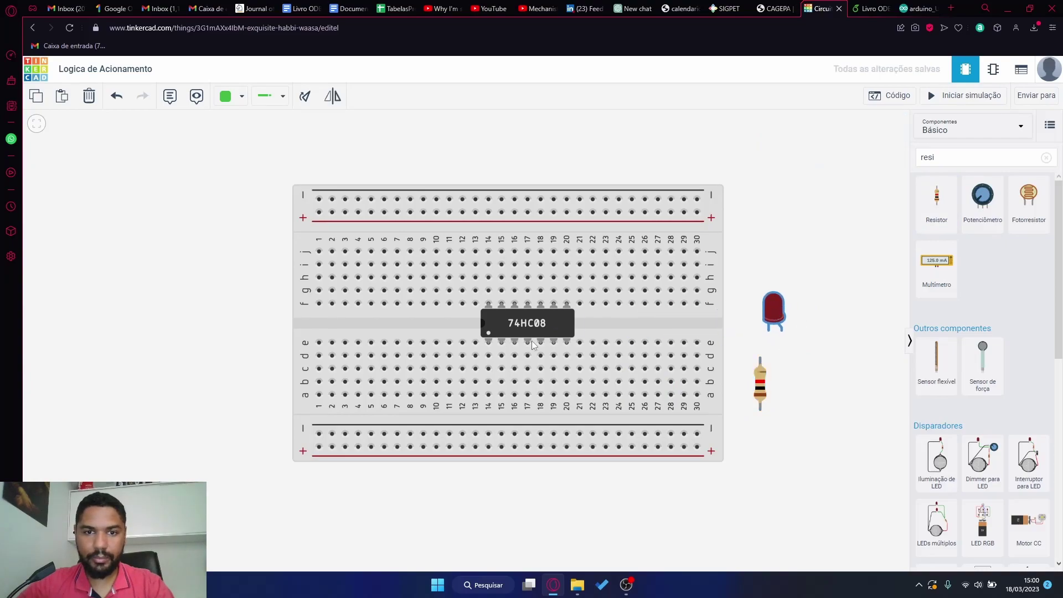
pyautogui.moveTo(514, 325)
pyautogui.mouseDown()
pyautogui.moveTo(494, 324)
pyautogui.moveTo(512, 324)
pyautogui.mouseUp()
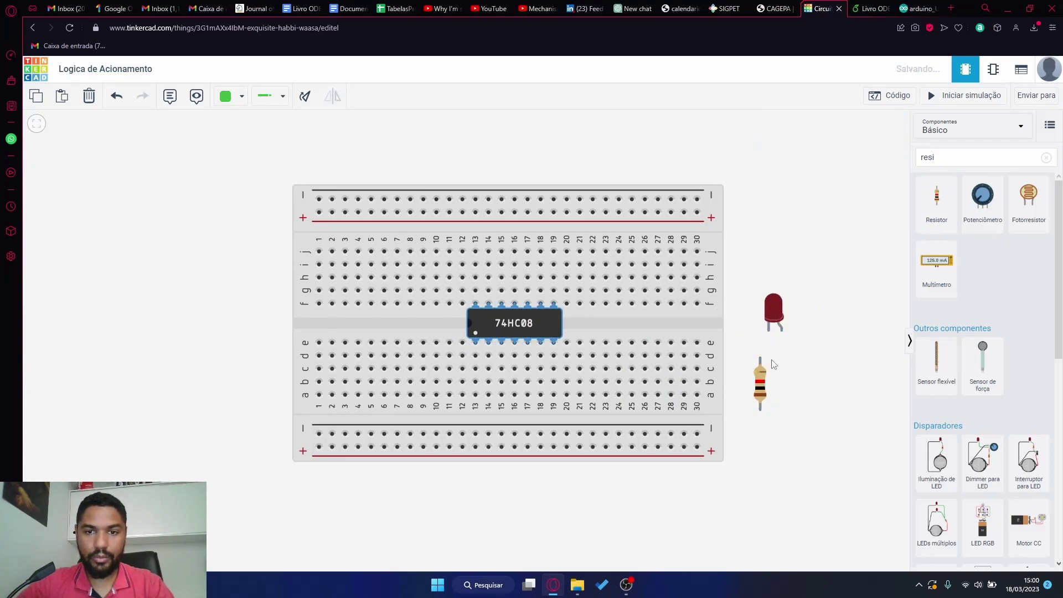
# - Find the slide switch and place two of them, one below the other, to the upper right of the breadboard
pyautogui.doubleClick(949, 158)
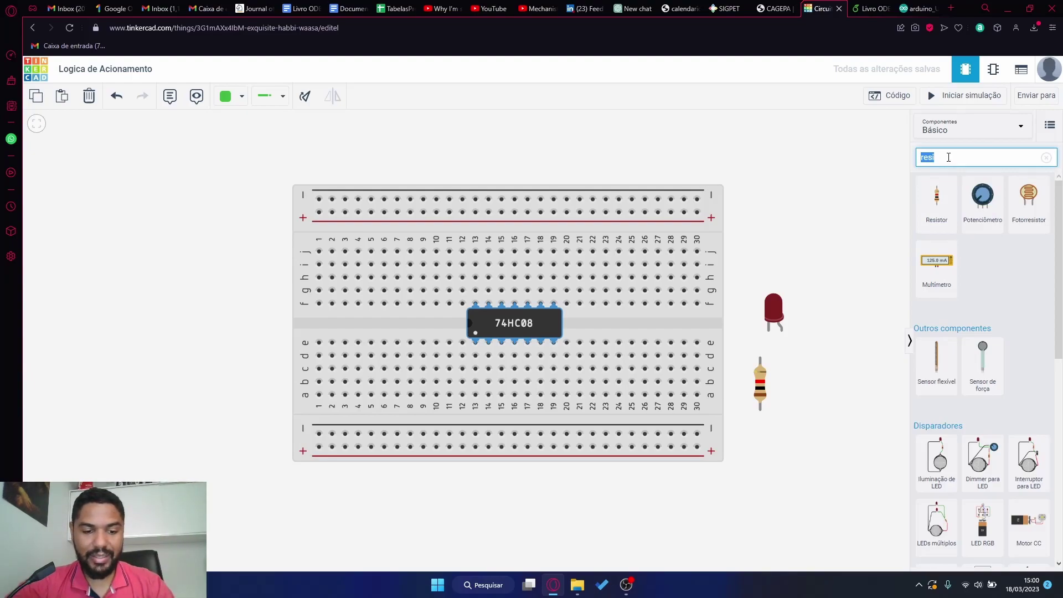
pyautogui.write('inter')
pyautogui.moveTo(943, 200); pyautogui.dragTo(797, 172)
pyautogui.moveTo(943, 207); pyautogui.dragTo(802, 214)
# - Find the power supply (Fonte de energia) and place it to the upper left of the breadboard
pyautogui.click(945, 157)
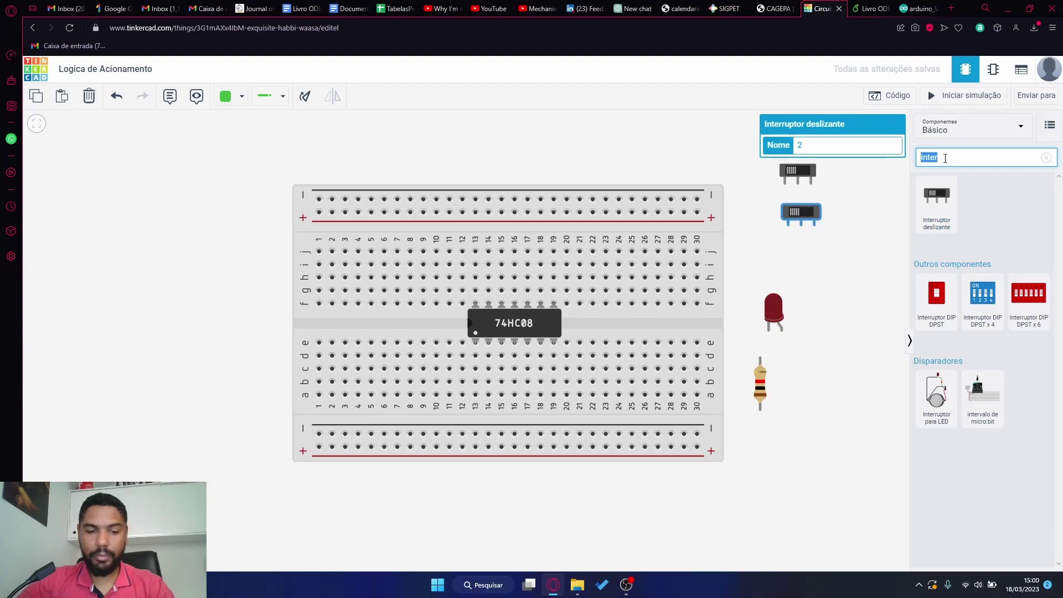
pyautogui.write('fonte')
pyautogui.moveTo(940, 225); pyautogui.dragTo(179, 172)
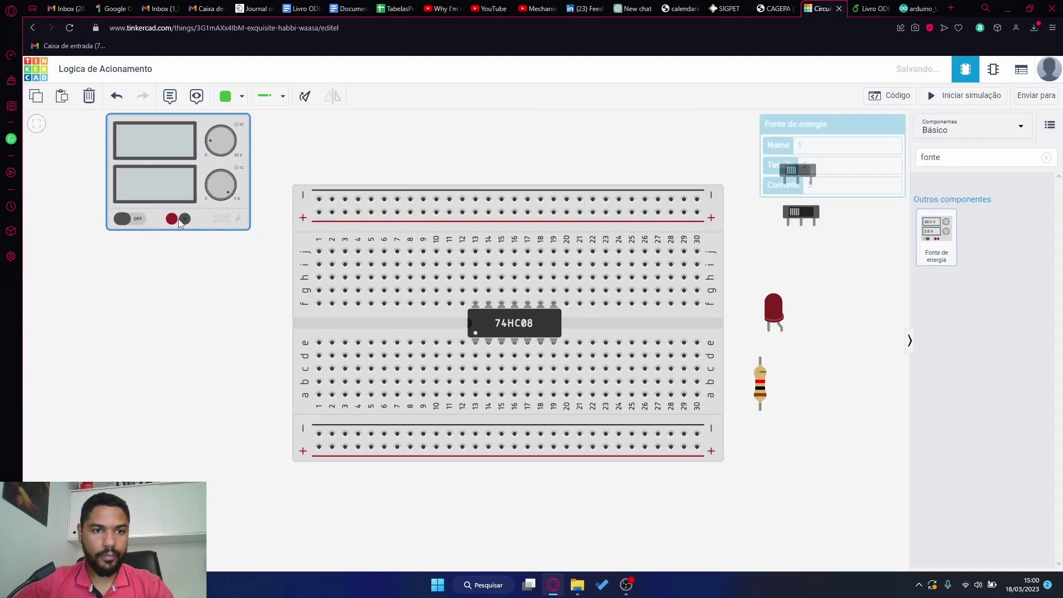
pyautogui.click(501, 156)
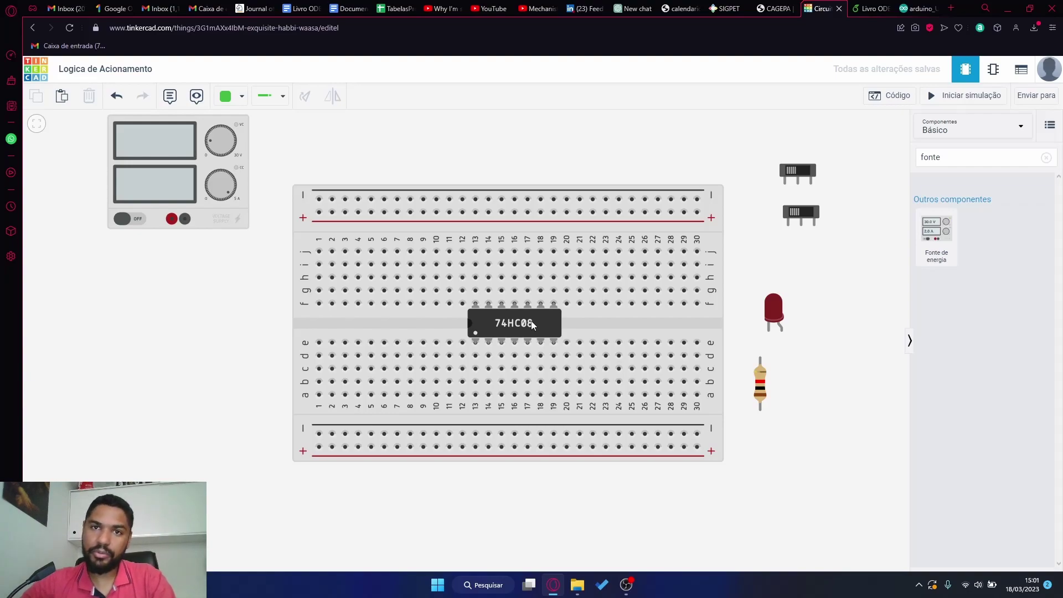
# - Wire hole j13 to the upper positive rail and hole a19 to the lower negative rail to power the chip
pyautogui.click(476, 252)
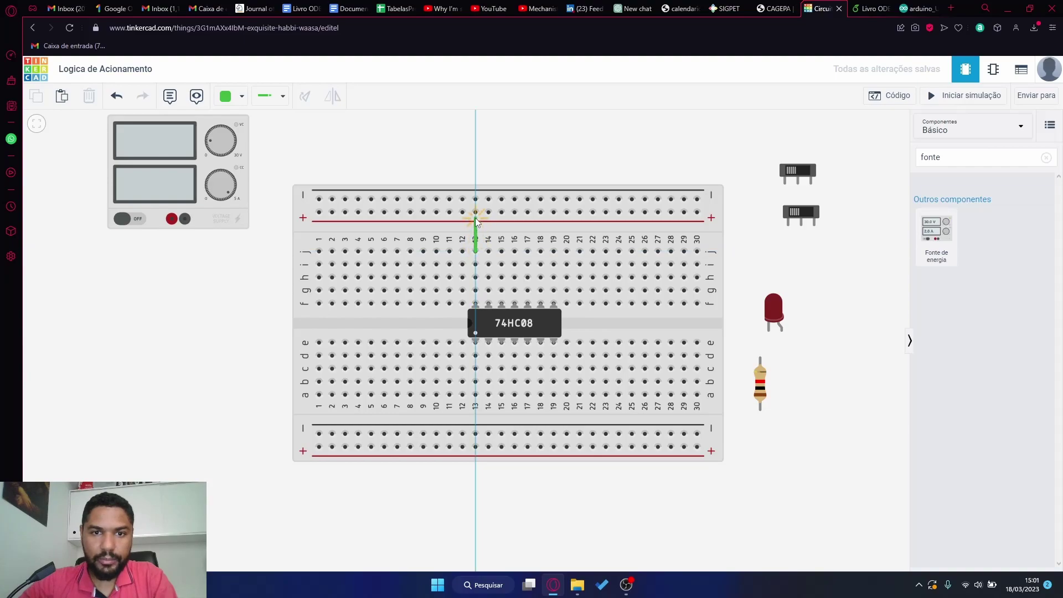
pyautogui.click(475, 213)
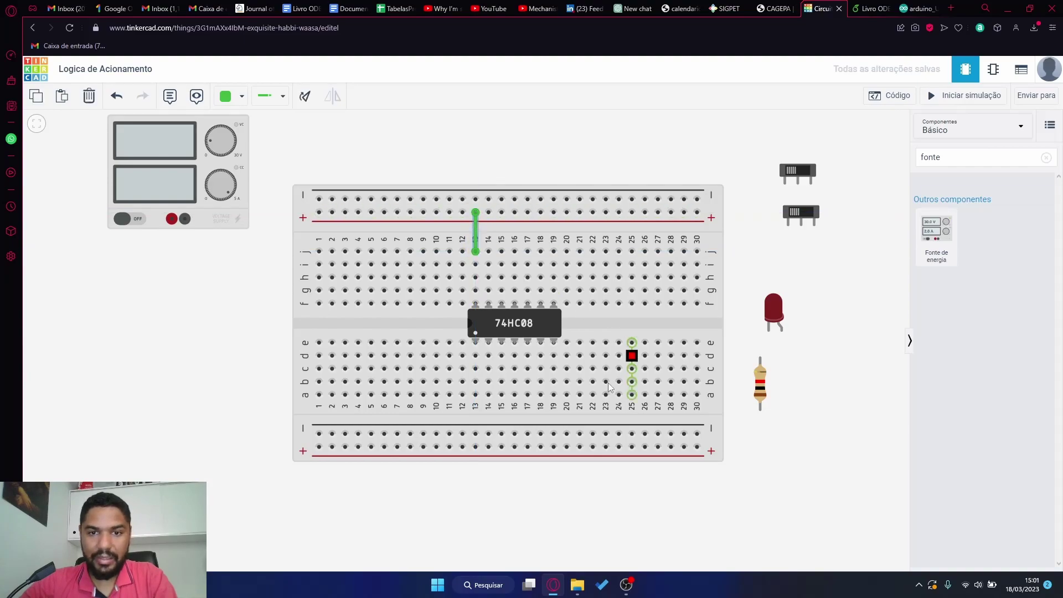
pyautogui.click(554, 395)
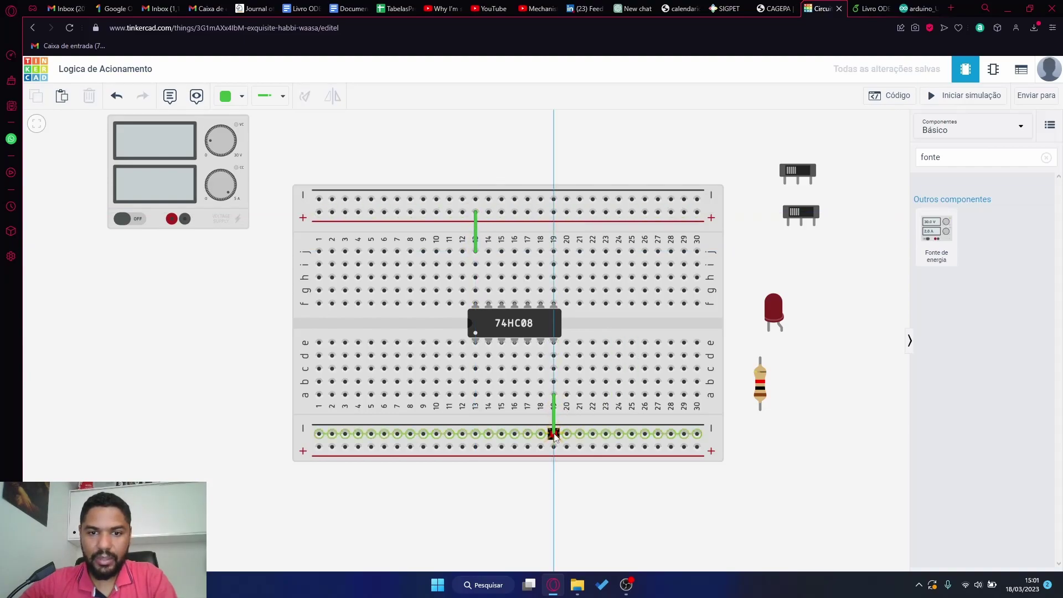
pyautogui.click(553, 433)
pyautogui.click(796, 479)
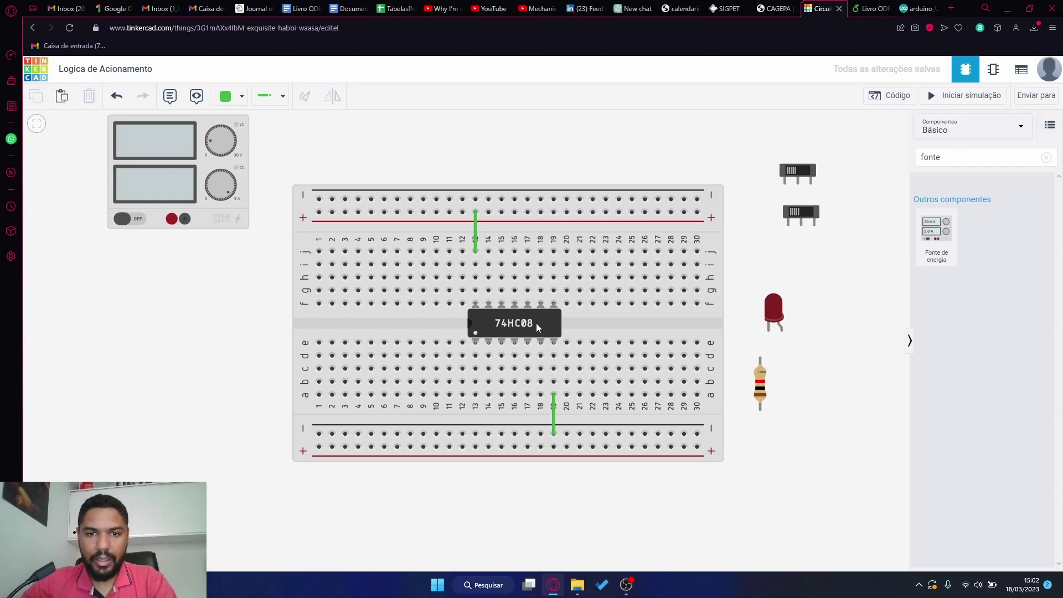
# - Rotate the resistor to horizontal and plug it into row c between columns 22 and 26
pyautogui.click(761, 383)
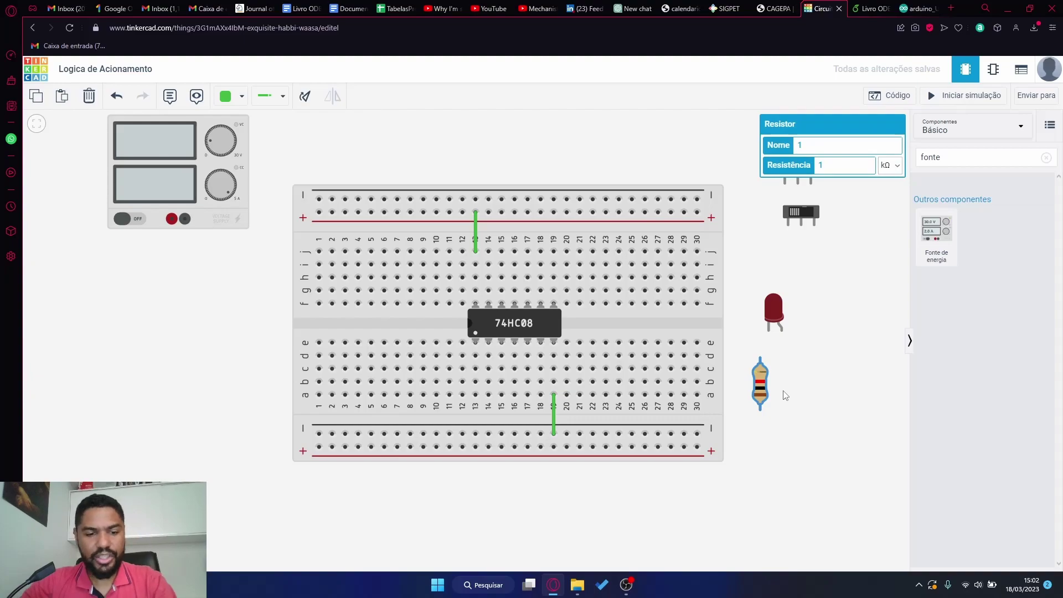
pyautogui.press('r')
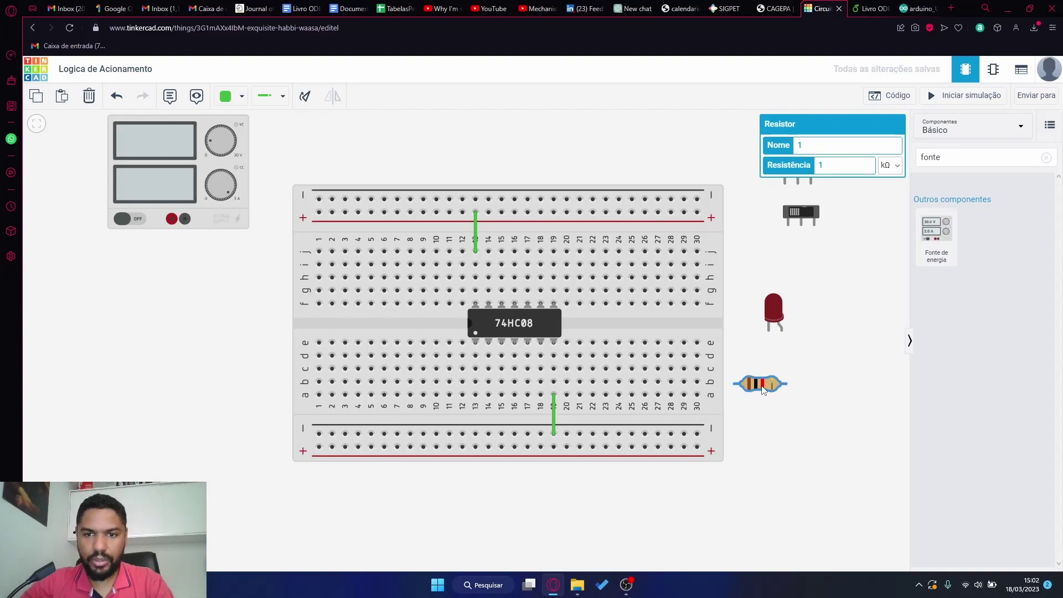
pyautogui.moveTo(773, 388); pyautogui.dragTo(644, 370)
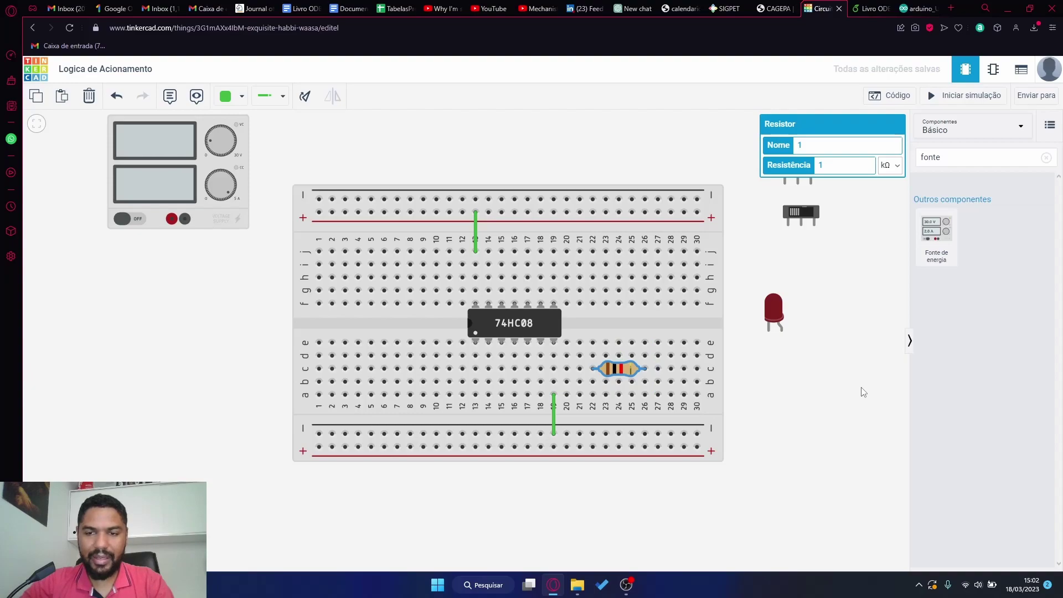
# - Mirror the LED horizontally and plug its legs into row d at columns 26 and 27
pyautogui.click(775, 313)
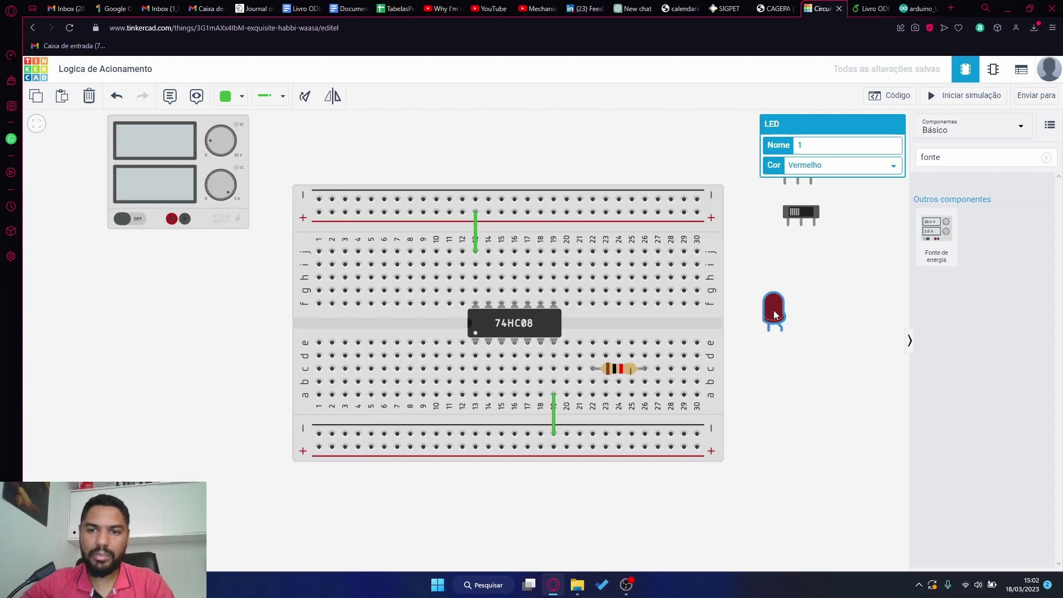
pyautogui.click(850, 325)
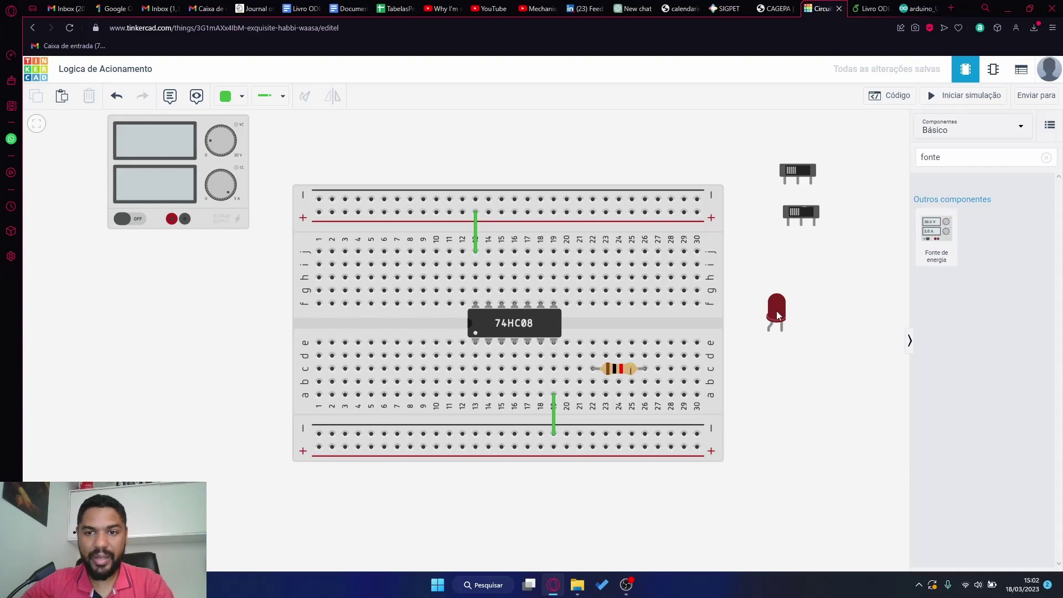
pyautogui.moveTo(776, 308); pyautogui.dragTo(653, 334)
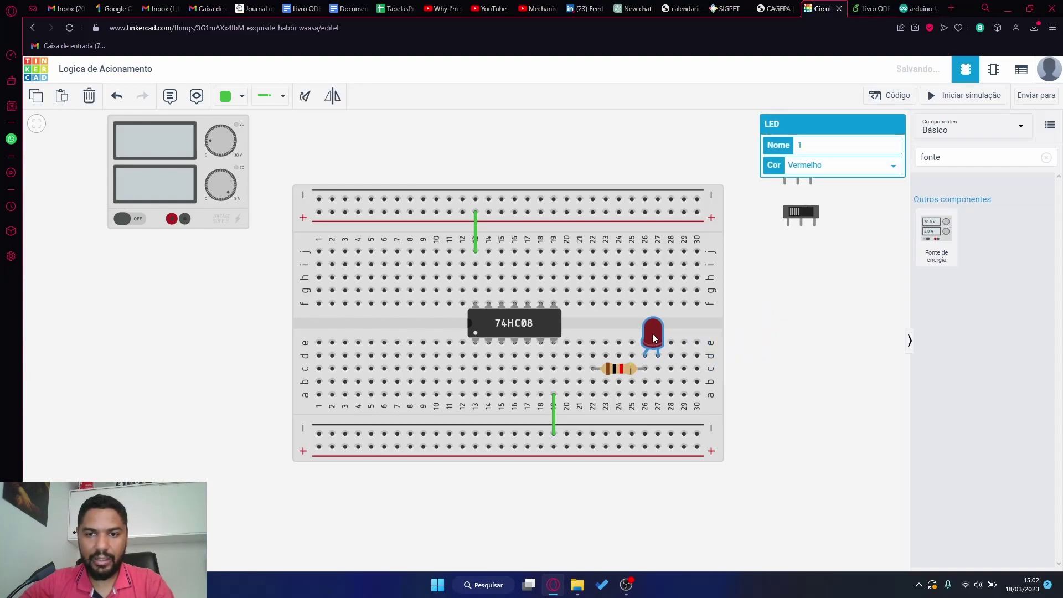
pyautogui.click(842, 361)
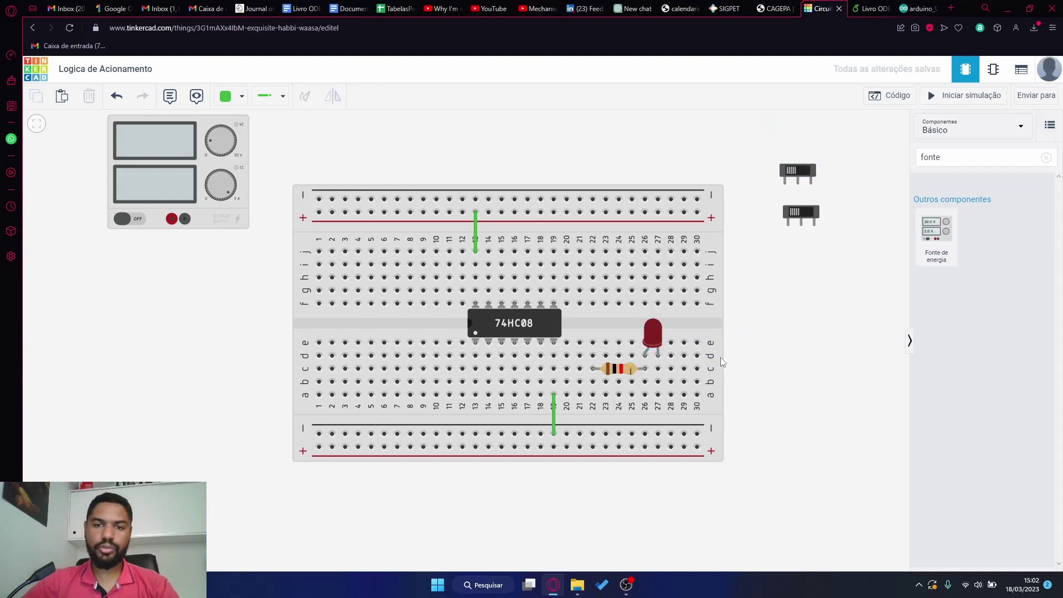
# - Set the resistor's resistance to 500 Ω
pyautogui.click(615, 372)
pyautogui.doubleClick(857, 160)
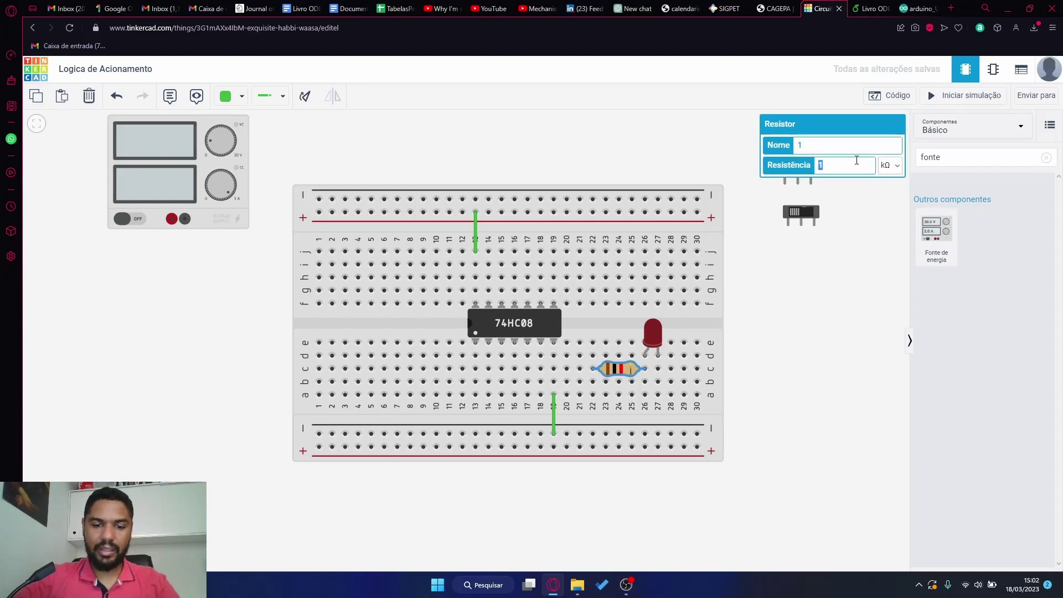
pyautogui.write('500')
pyautogui.click(890, 165)
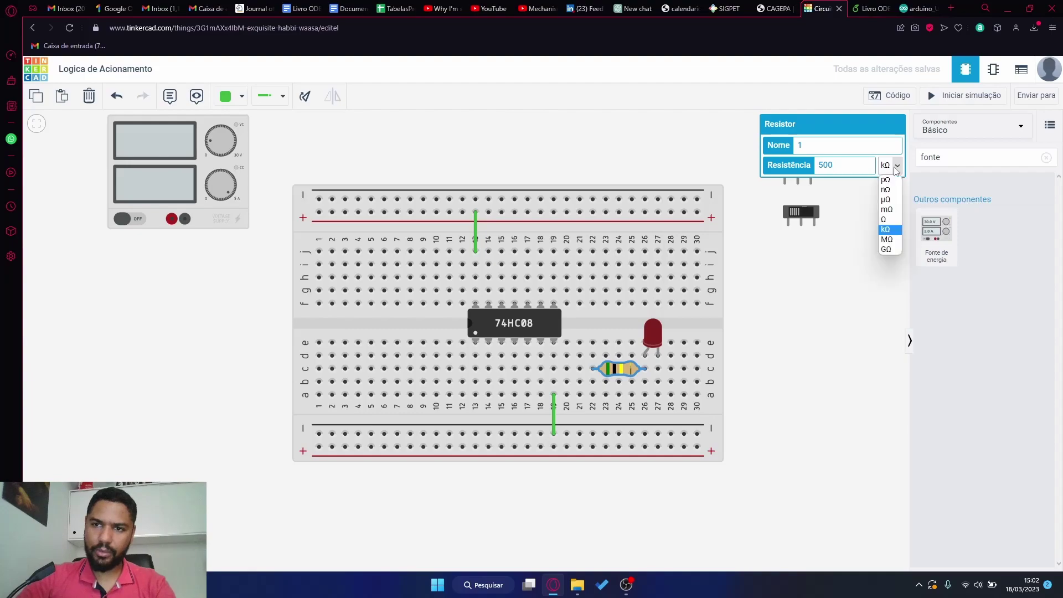
pyautogui.click(889, 222)
pyautogui.click(839, 350)
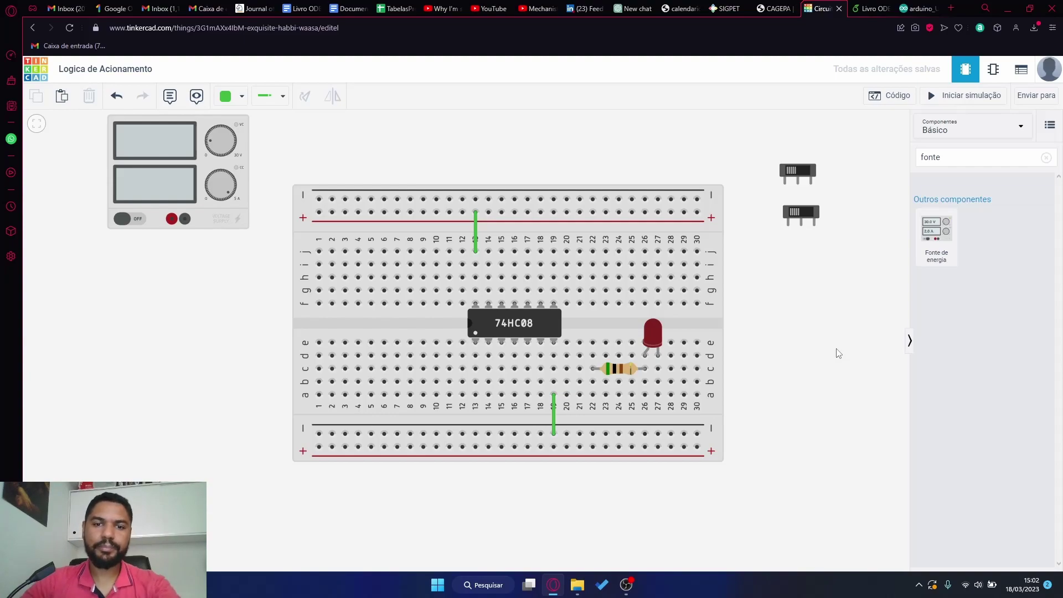
# - Plug the two slide switches into row c of the breadboard, at columns 2 to 4 and columns 6 to 8
pyautogui.moveTo(797, 171); pyautogui.dragTo(341, 342)
pyautogui.moveTo(804, 216); pyautogui.dragTo(405, 361)
pyautogui.click(815, 293)
pyautogui.click(404, 348)
pyautogui.click(782, 322)
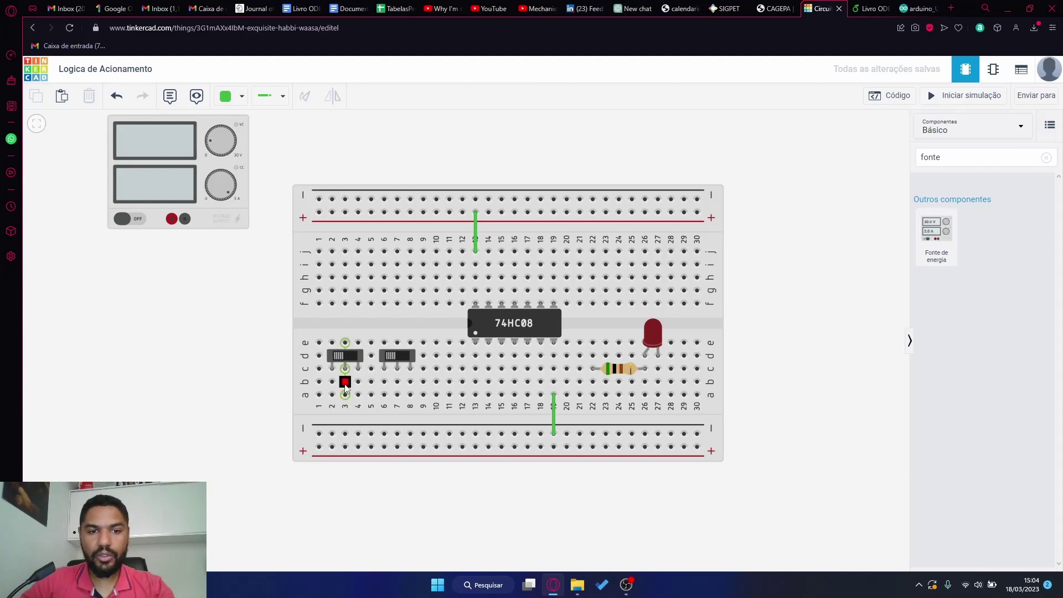
# - Wire the switches' middle pins to the chip's first two inputs, from b3 to b13 and from a7 to a14
pyautogui.click(345, 385)
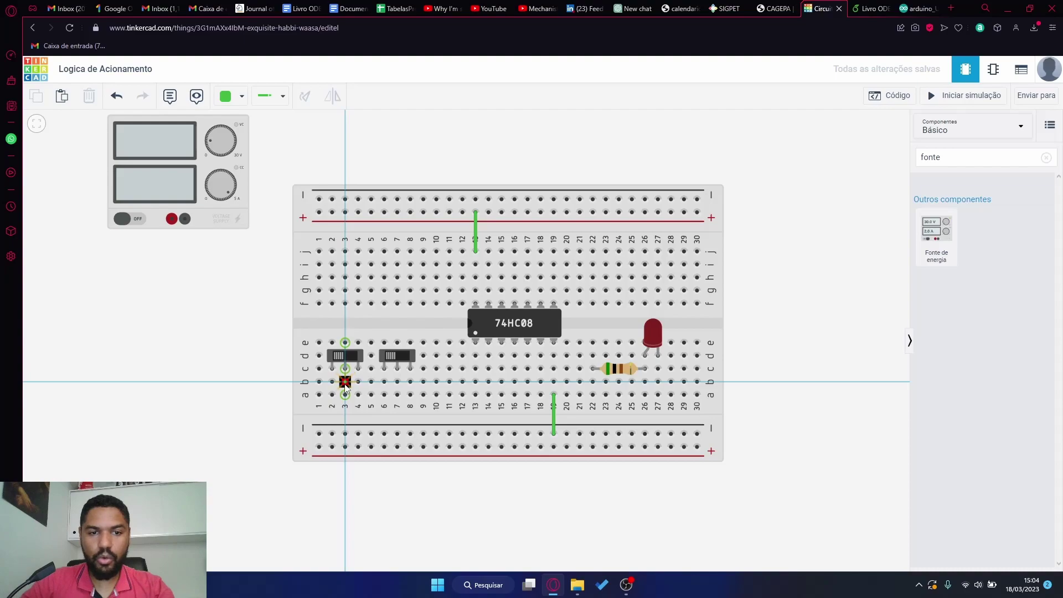
pyautogui.click(475, 382)
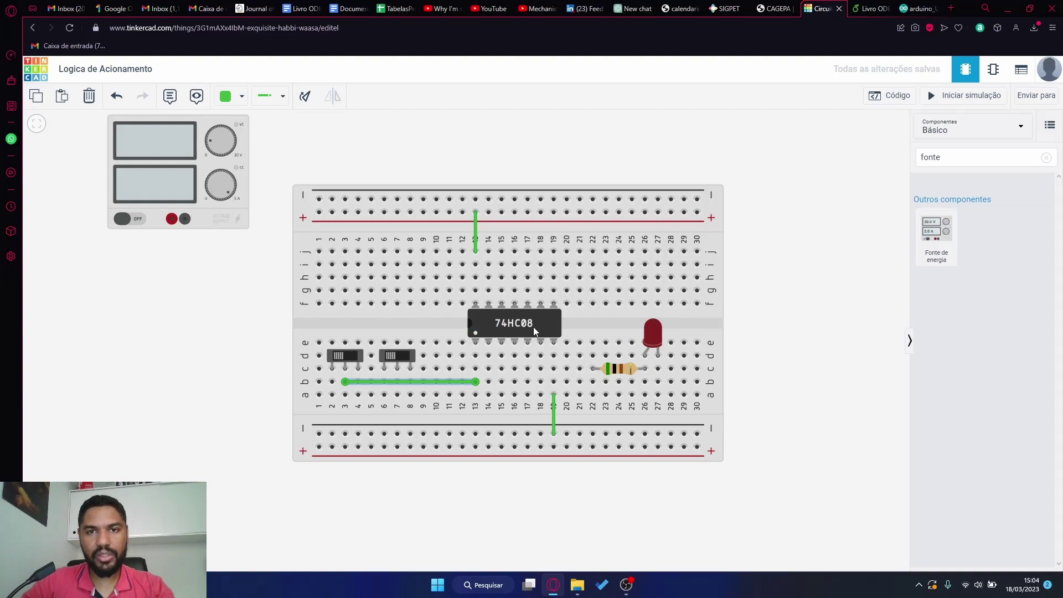
pyautogui.click(397, 395)
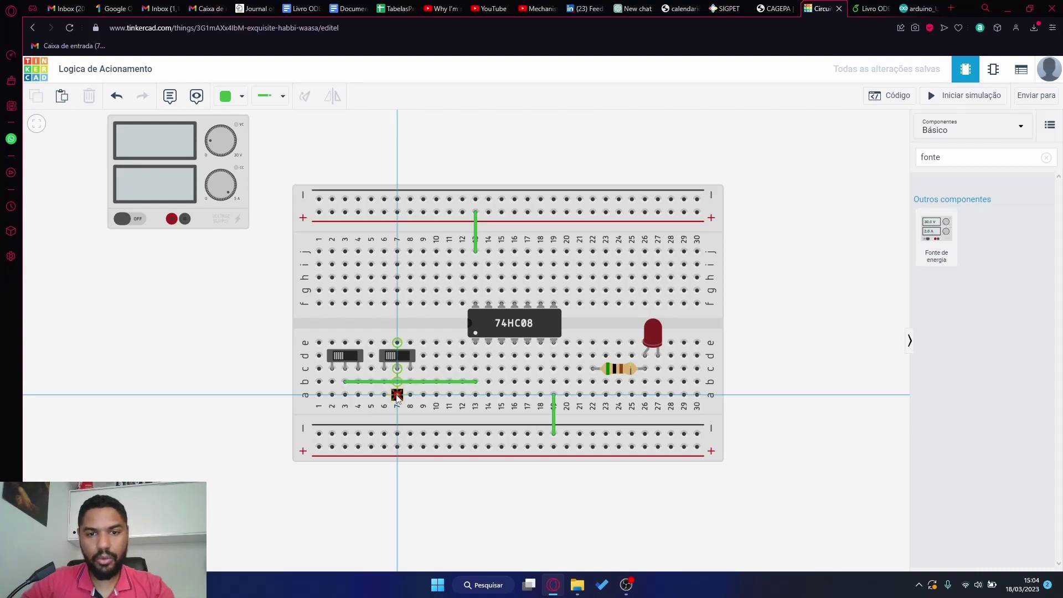
pyautogui.click(489, 395)
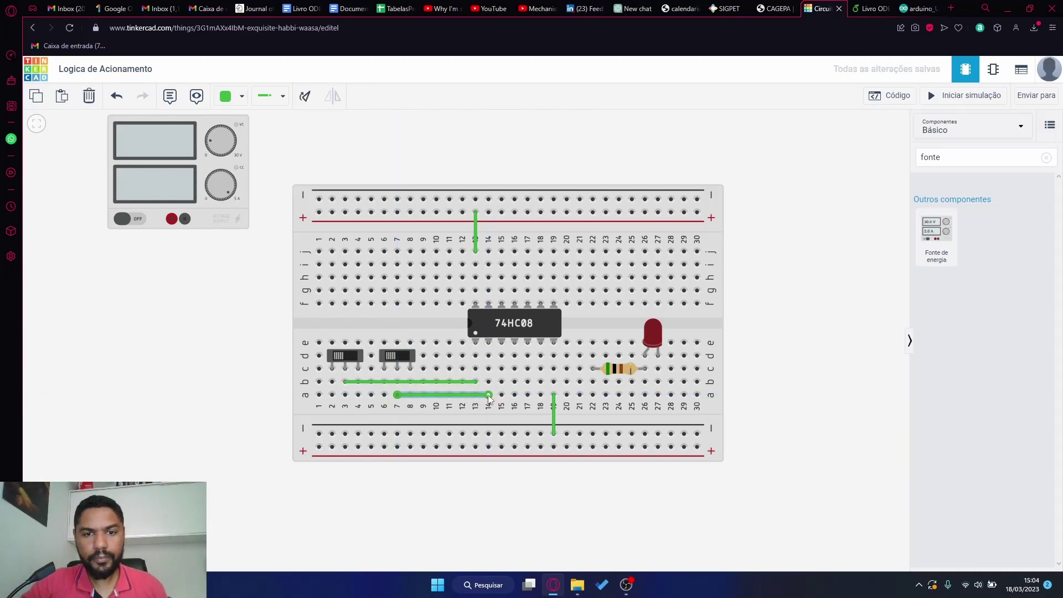
# - Wire the chip's first output from b15 to the resistor at b22, and the LED's cathode from a27 to the lower negative rail
pyautogui.click(501, 382)
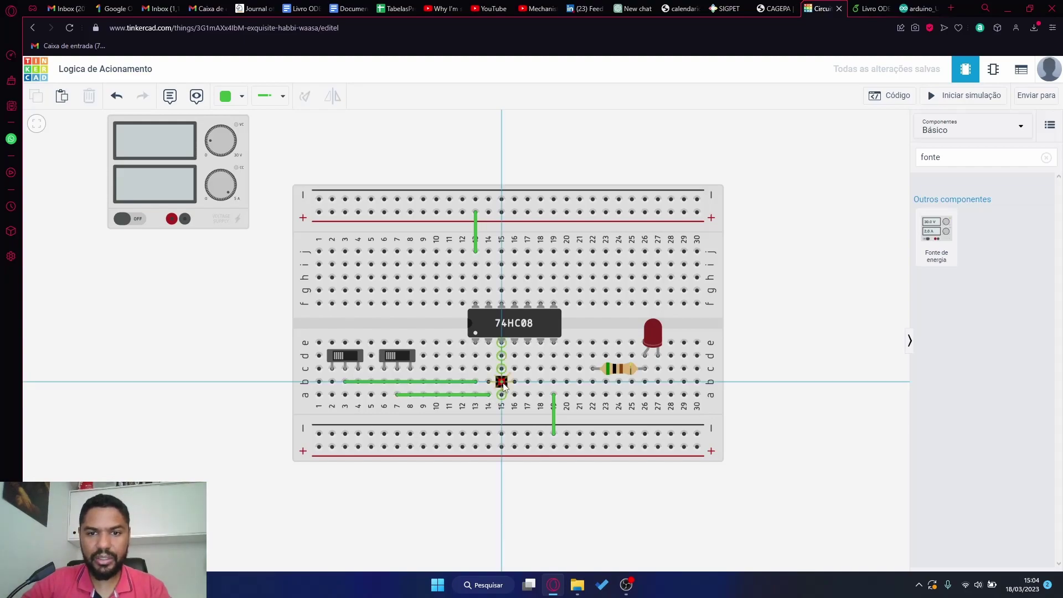
pyautogui.click(592, 382)
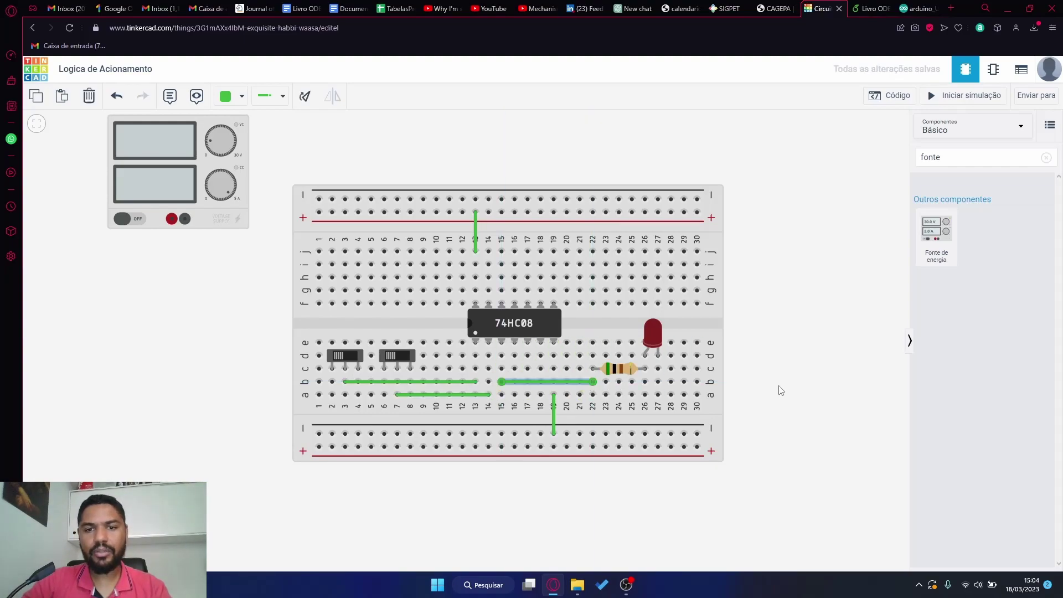
pyautogui.click(792, 395)
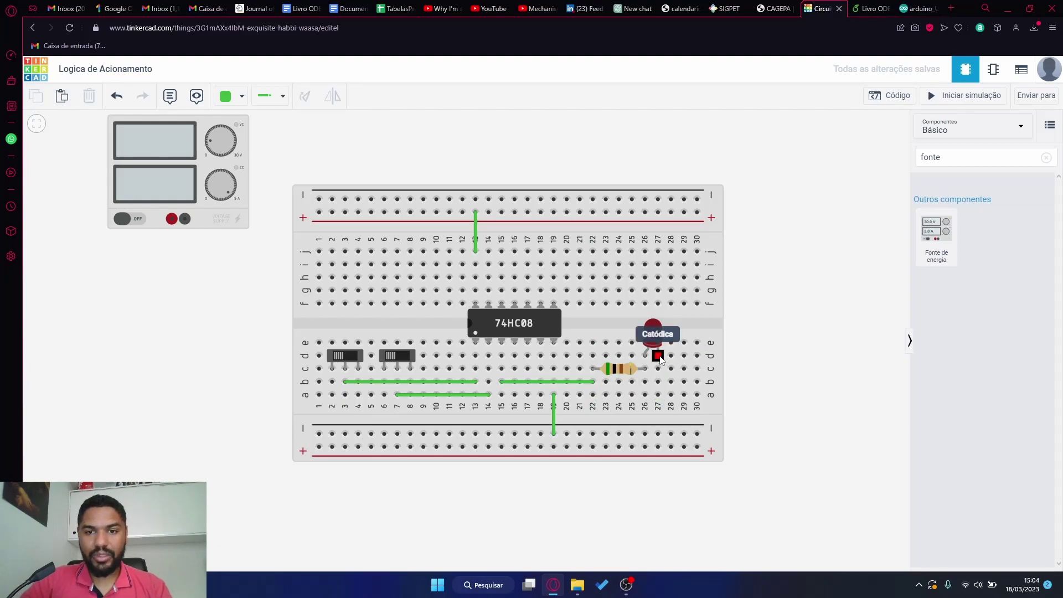
pyautogui.click(658, 395)
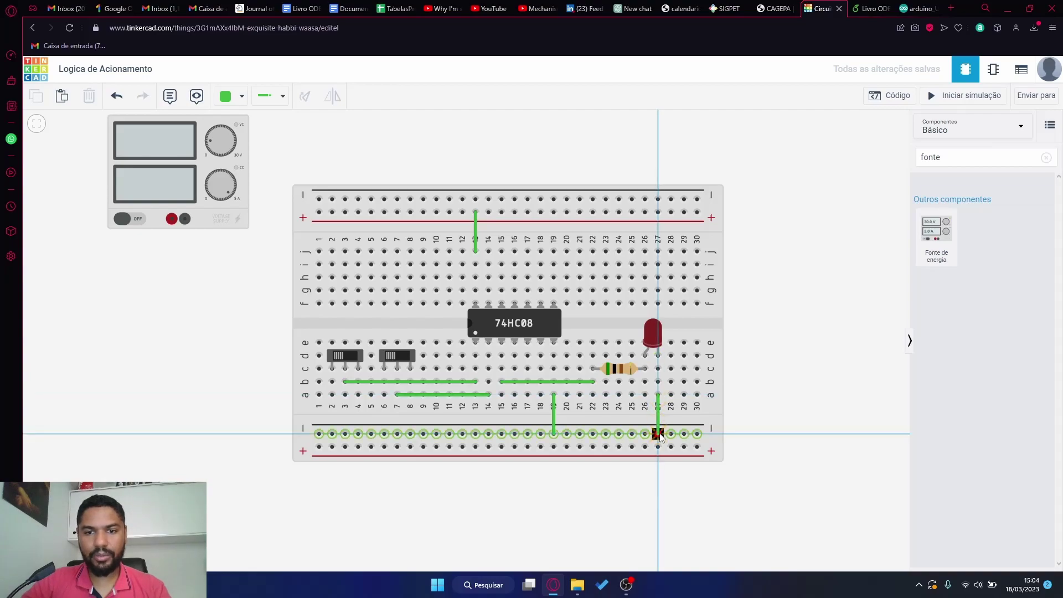
pyautogui.click(658, 434)
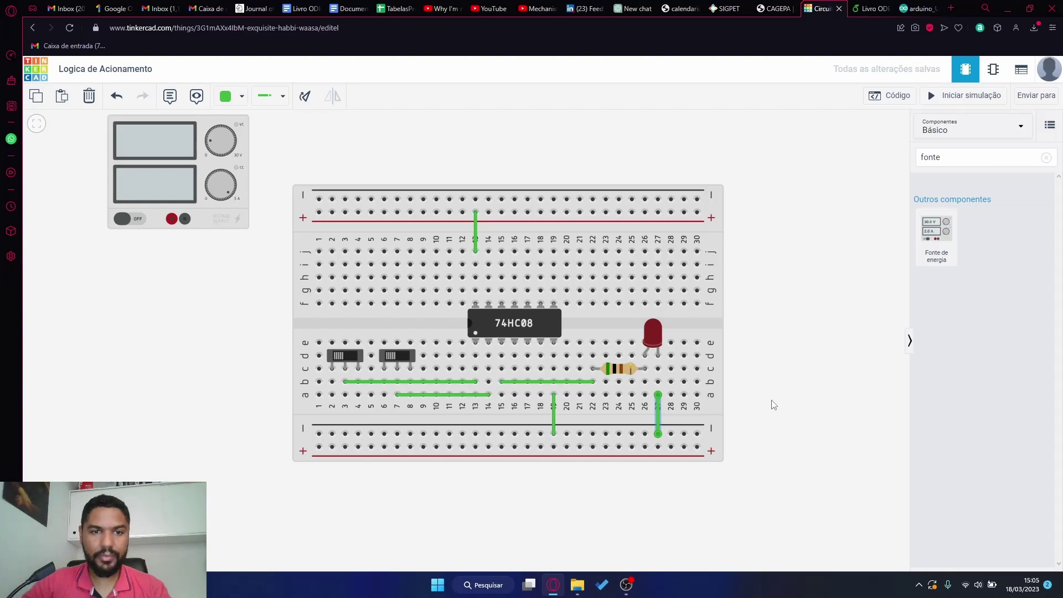
# - Wire the first switch's outer pins to the upper rails: e2 to positive and e4 to negative
pyautogui.click(332, 344)
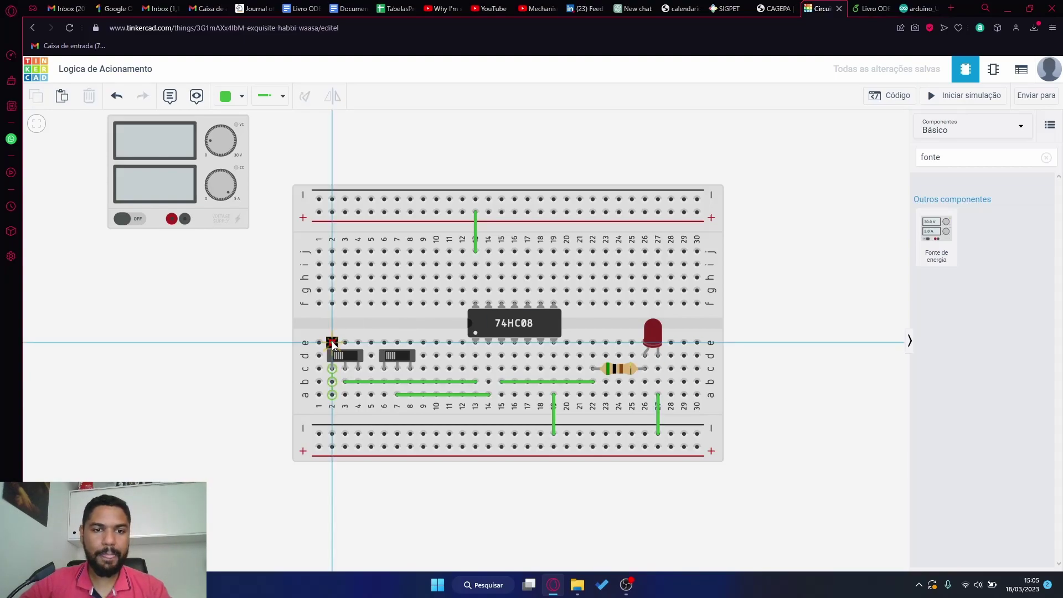
pyautogui.click(332, 214)
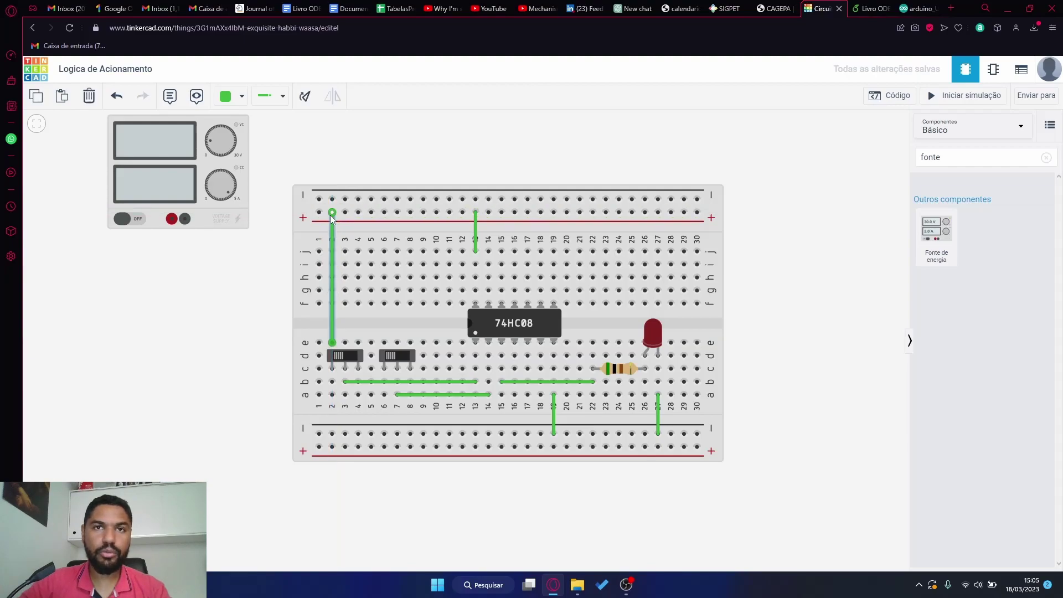
pyautogui.click(359, 343)
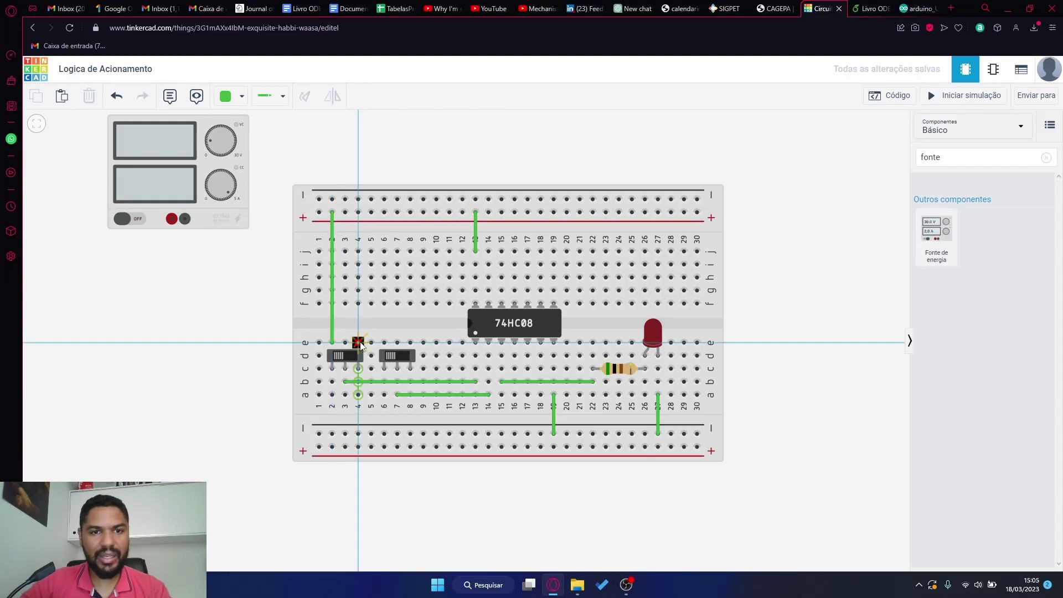
pyautogui.click(358, 199)
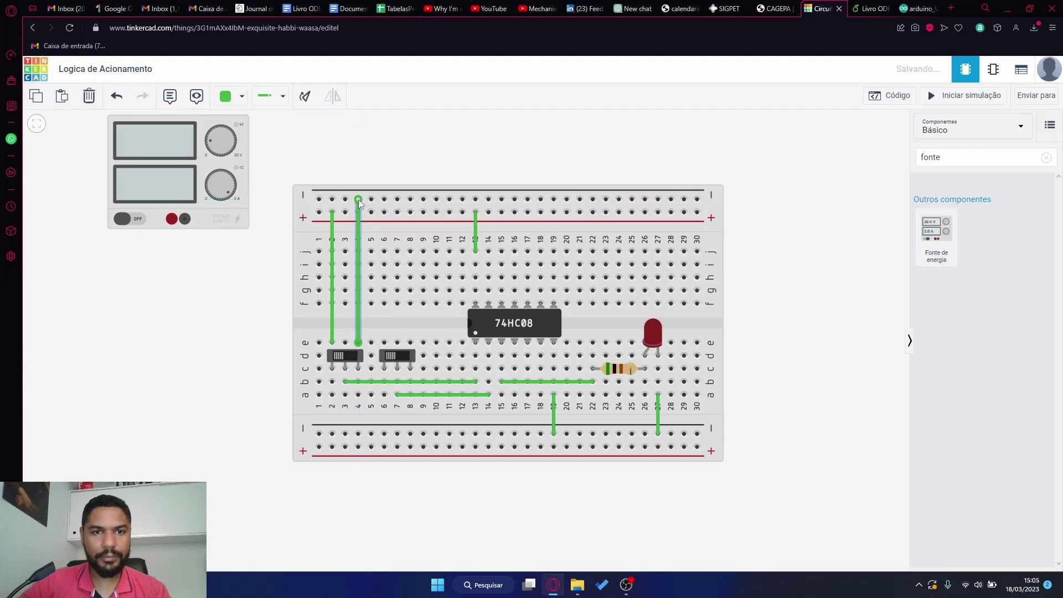
# - Wire the second switch's outer pins to the upper rails: e6 to positive and e8 to negative
pyautogui.click(384, 344)
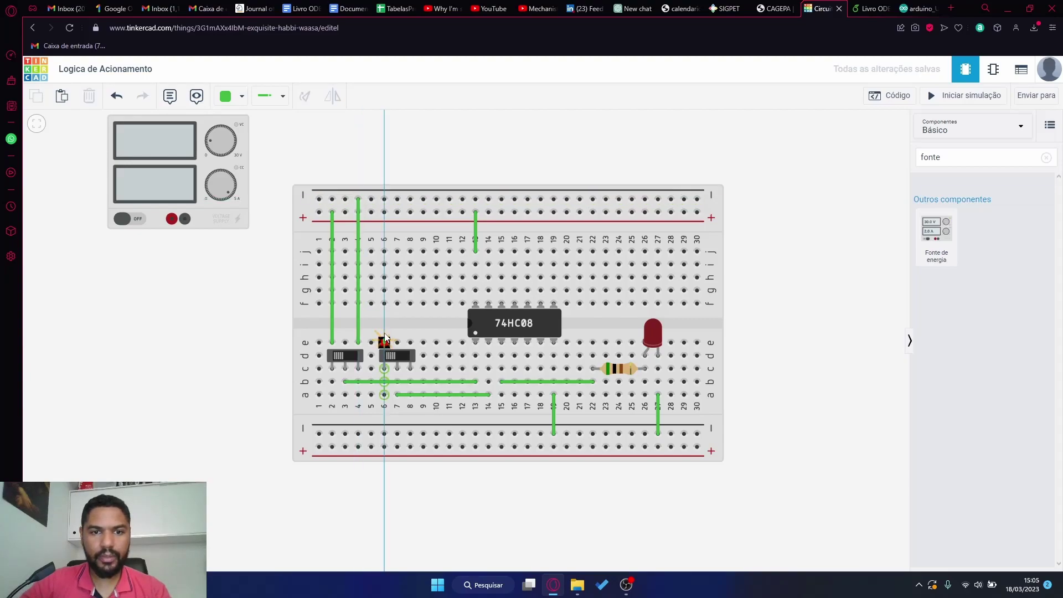
pyautogui.click(385, 212)
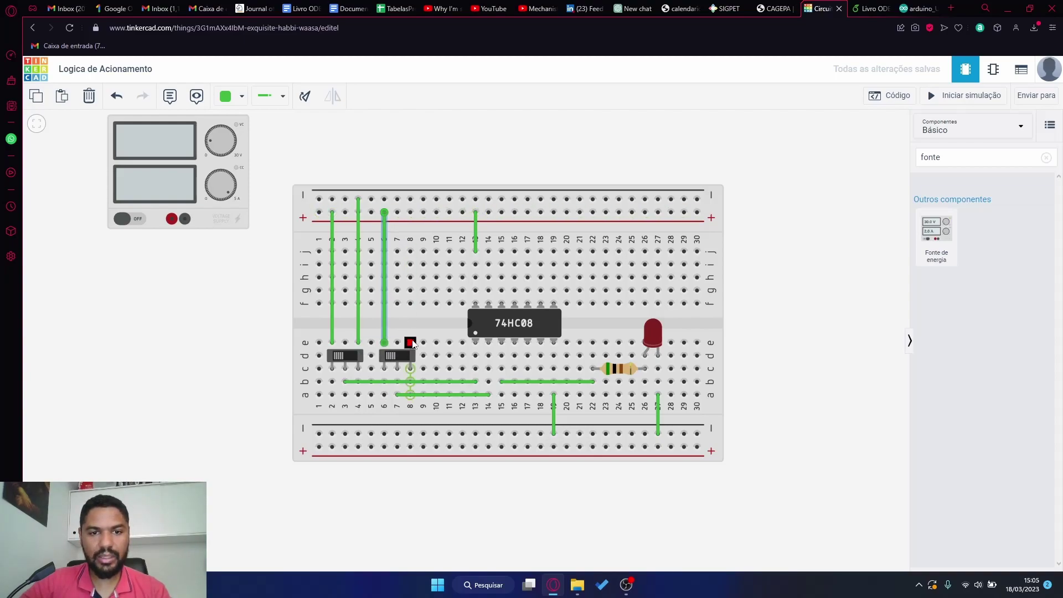
pyautogui.click(410, 342)
pyautogui.click(411, 199)
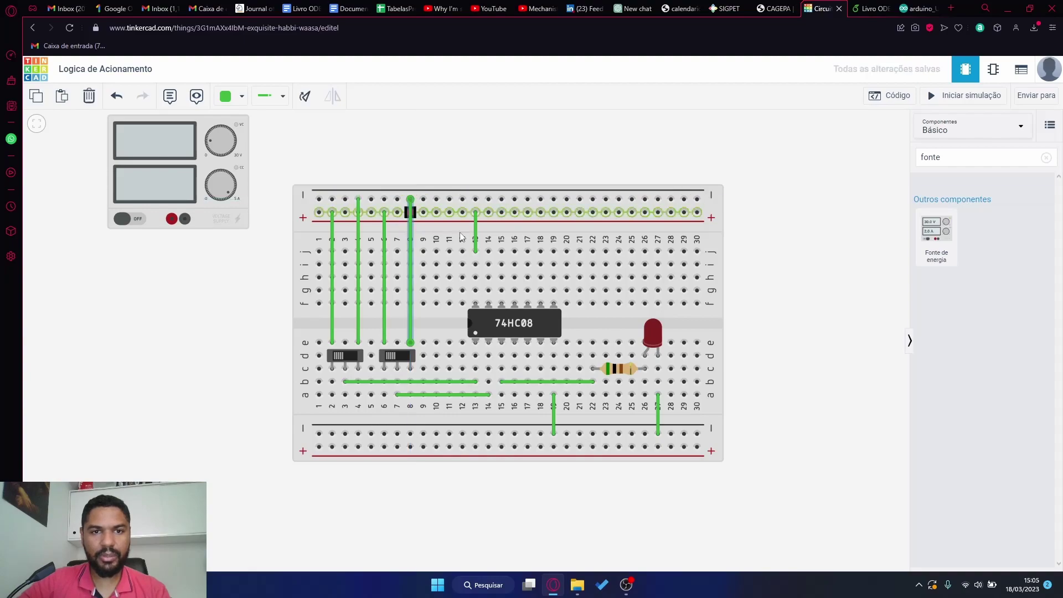
pyautogui.click(799, 275)
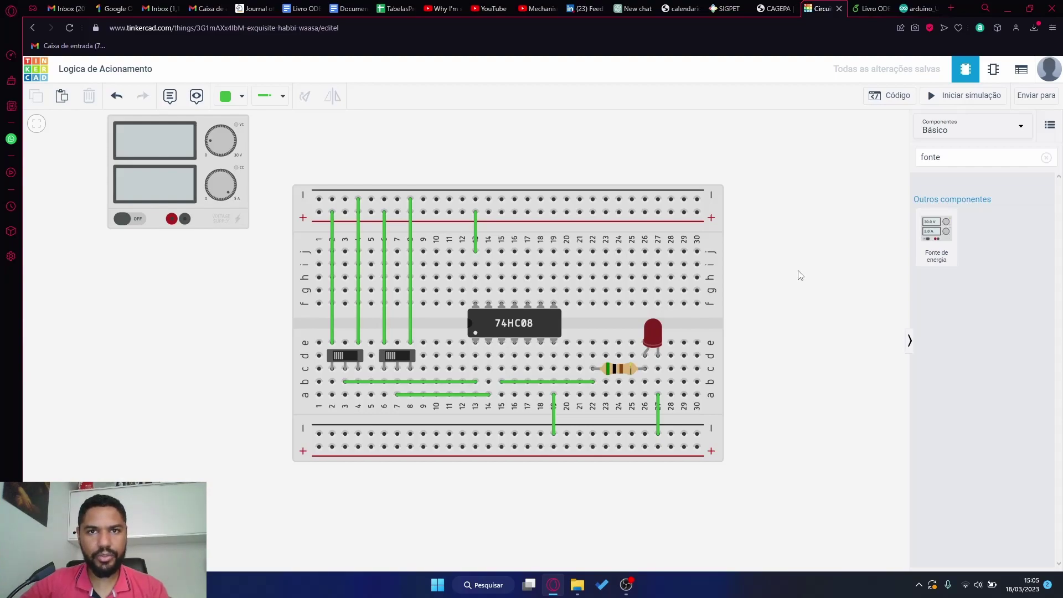
# - Connect the power supply's positive and negative terminals to the matching lower rails at column 1, routing each wire around a corner
pyautogui.click(171, 219)
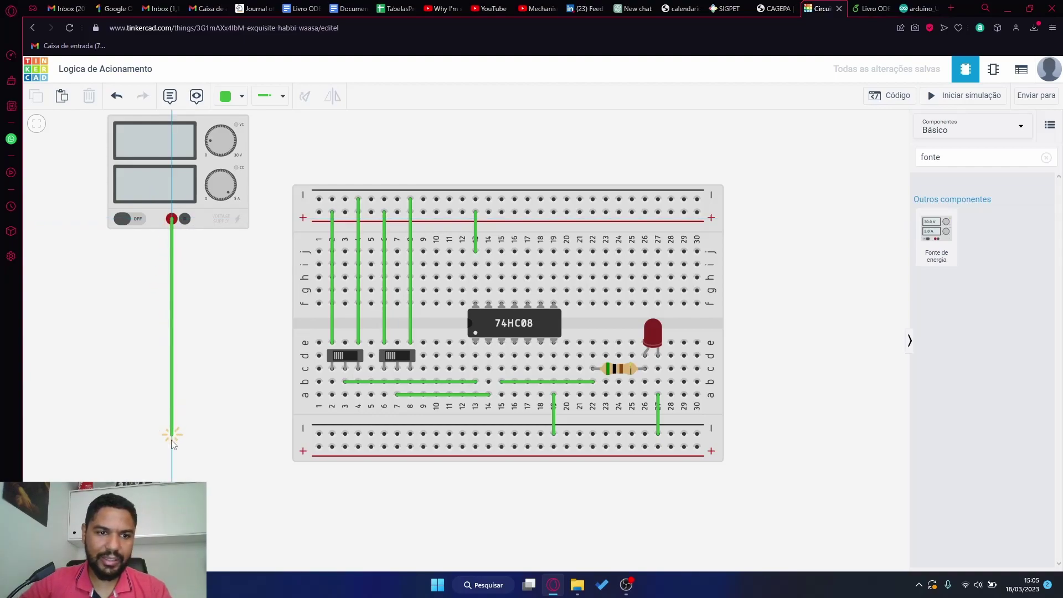
pyautogui.click(173, 455)
pyautogui.click(319, 447)
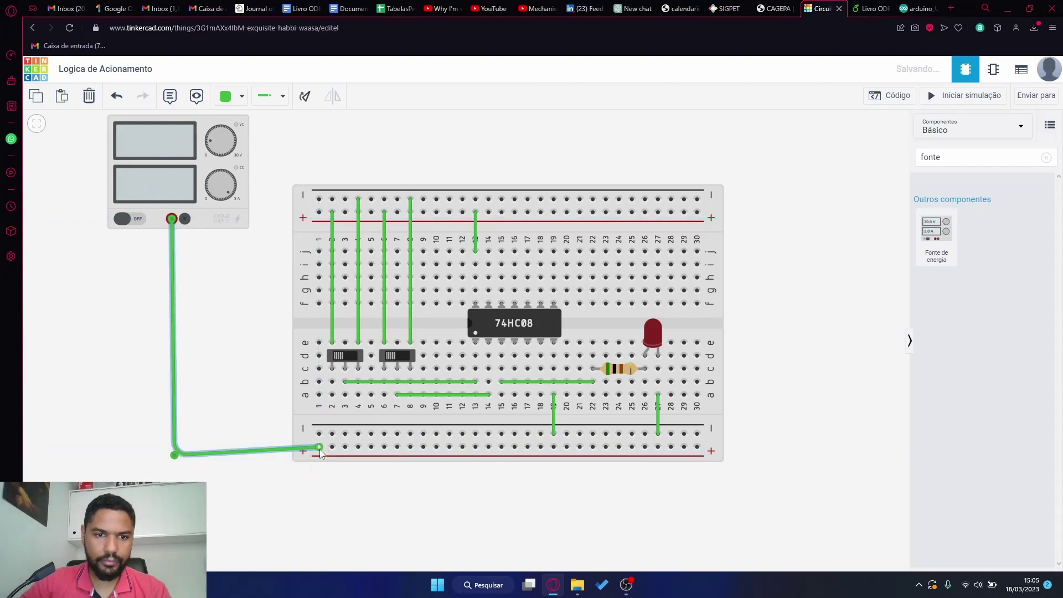
pyautogui.click(185, 219)
pyautogui.click(185, 435)
pyautogui.click(320, 434)
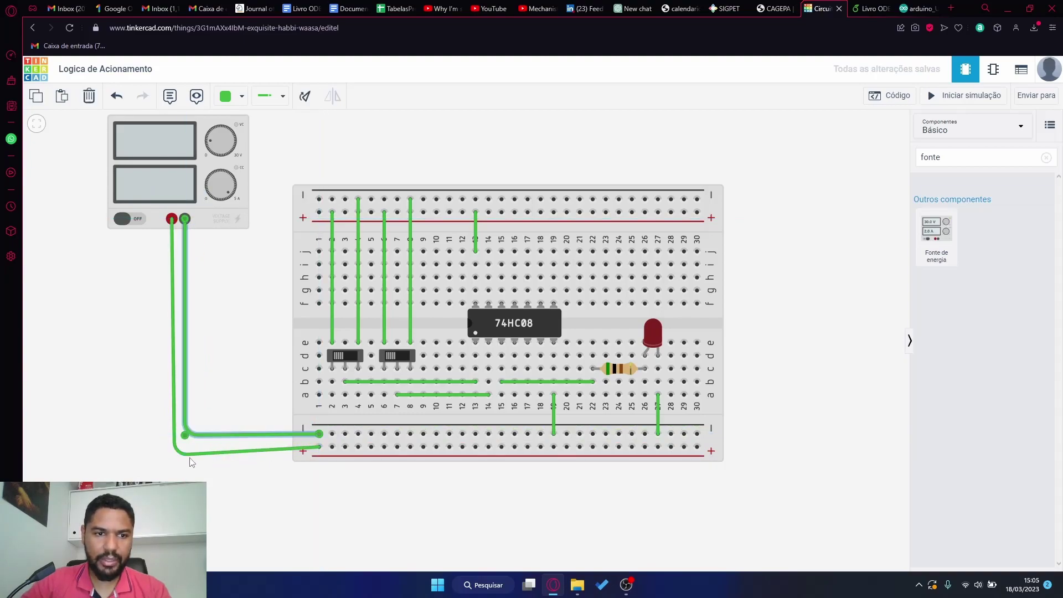
# - Straighten the two power supply wires by aligning their corner points with the terminals and the lower rails
pyautogui.moveTo(175, 455); pyautogui.dragTo(185, 435)
pyautogui.click(185, 436)
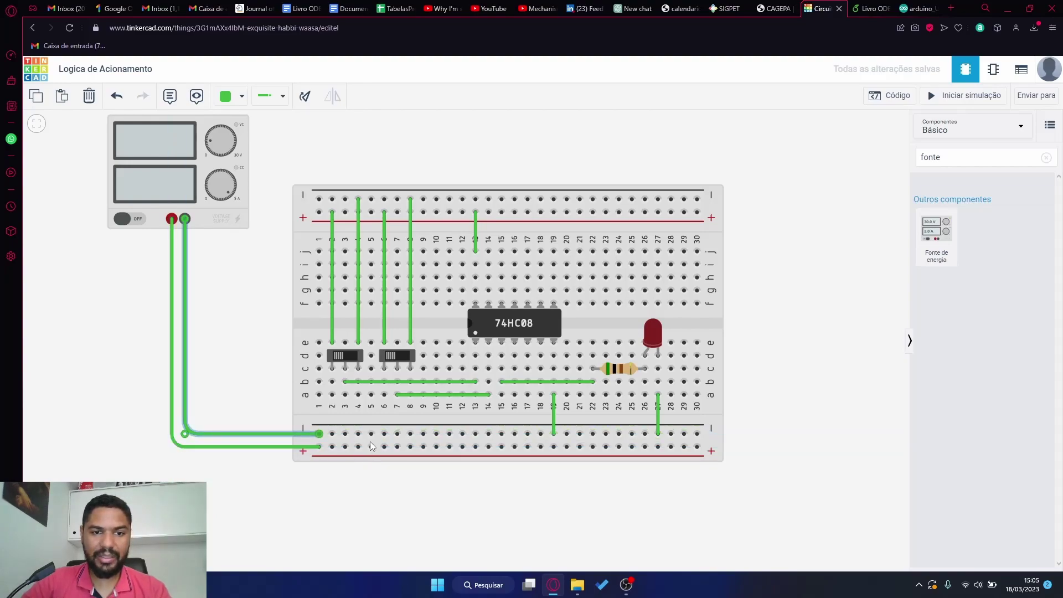
pyautogui.click(778, 373)
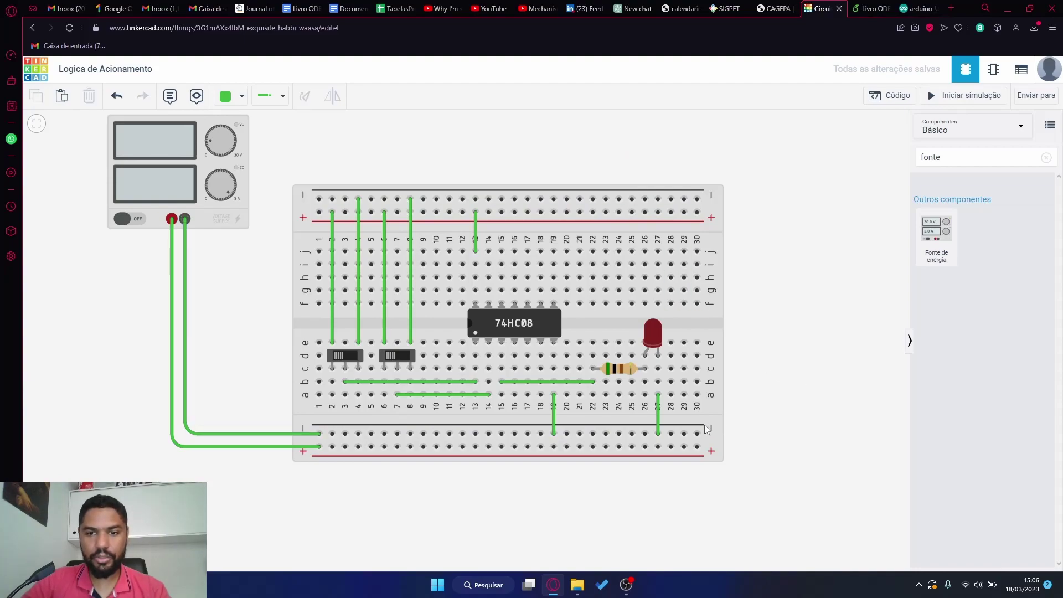
# - Bridge the lower and upper rails, joining the negative rails at column 30 and the positive rails at column 29
pyautogui.click(697, 435)
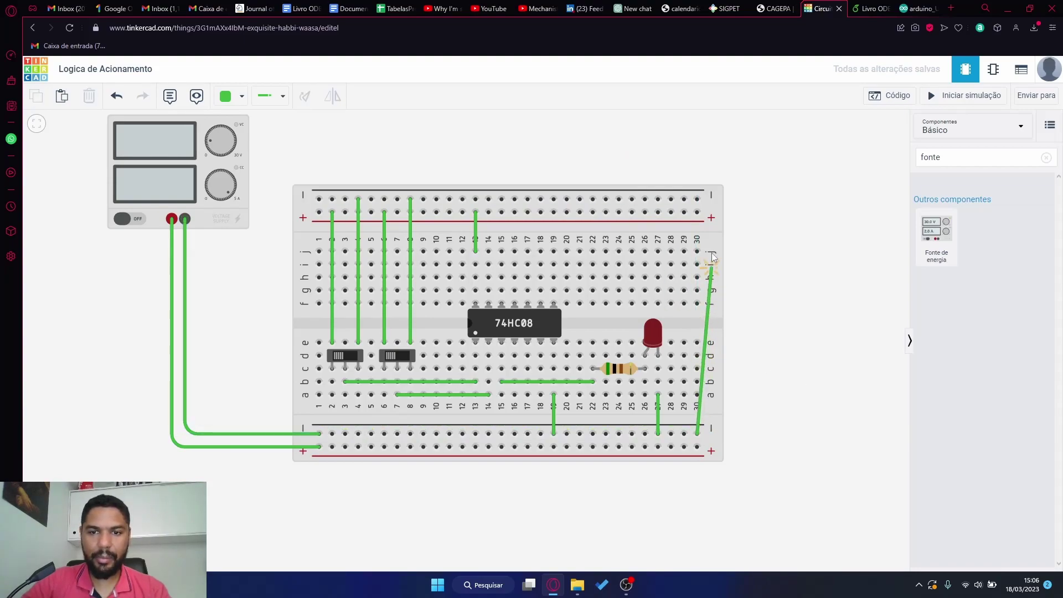
pyautogui.click(698, 198)
pyautogui.click(684, 447)
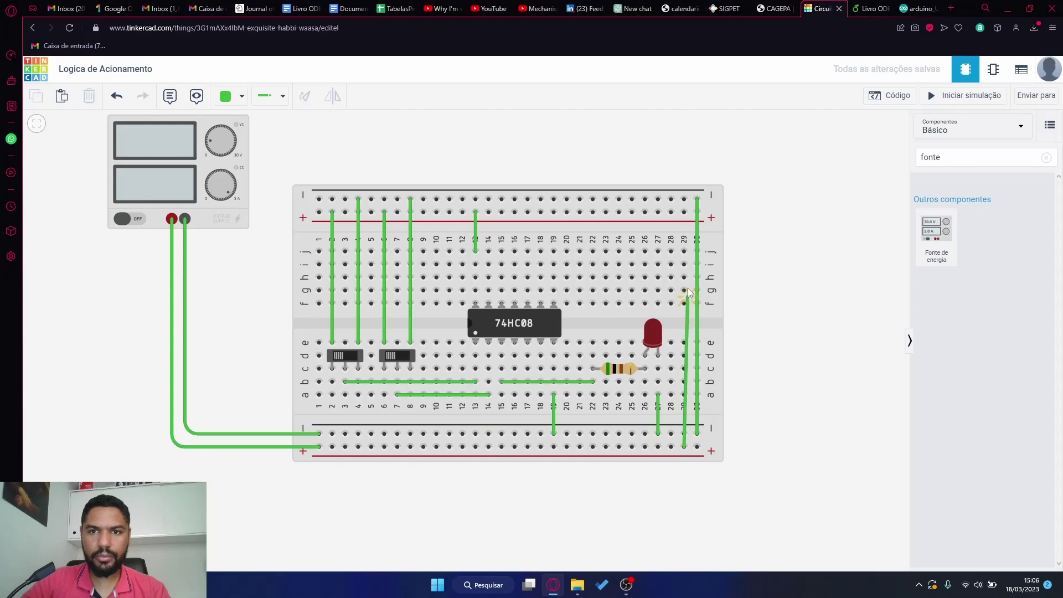
pyautogui.click(685, 213)
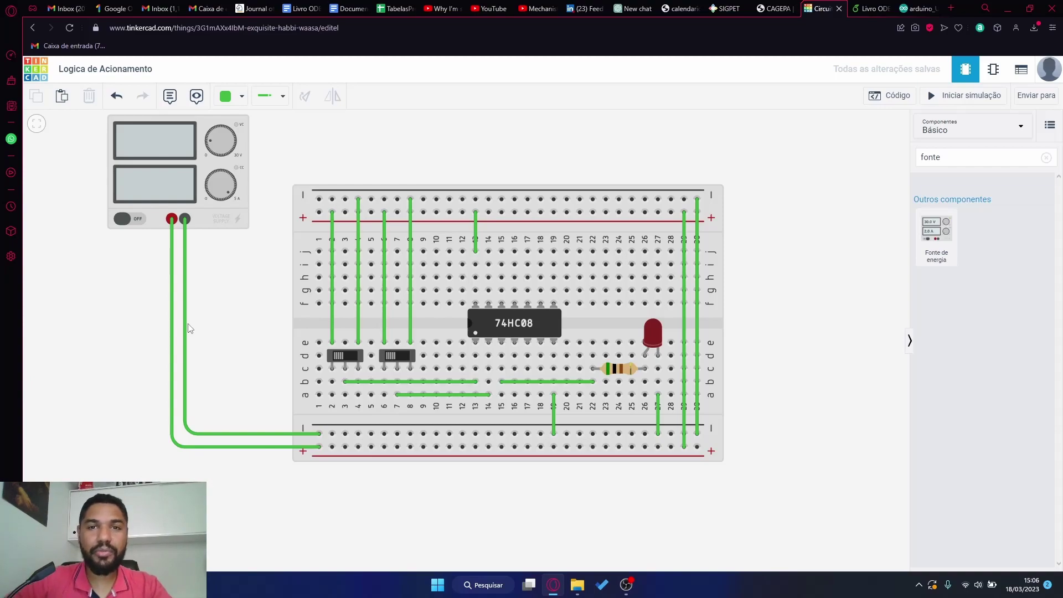
# - Colour the power supply's positive wire red and its negative wire black
pyautogui.click(171, 324)
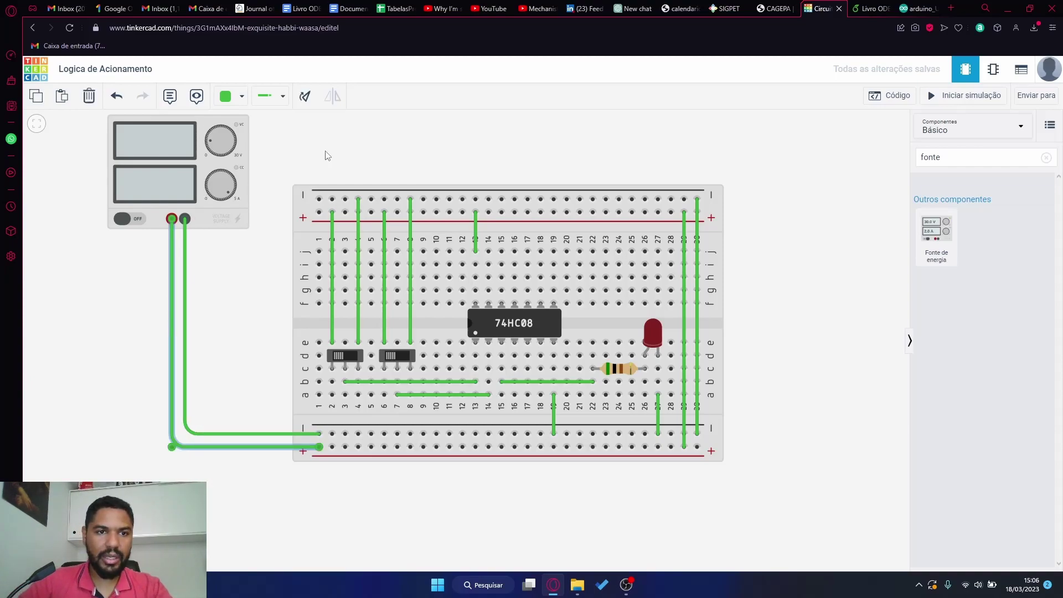
pyautogui.click(241, 97)
pyautogui.click(256, 147)
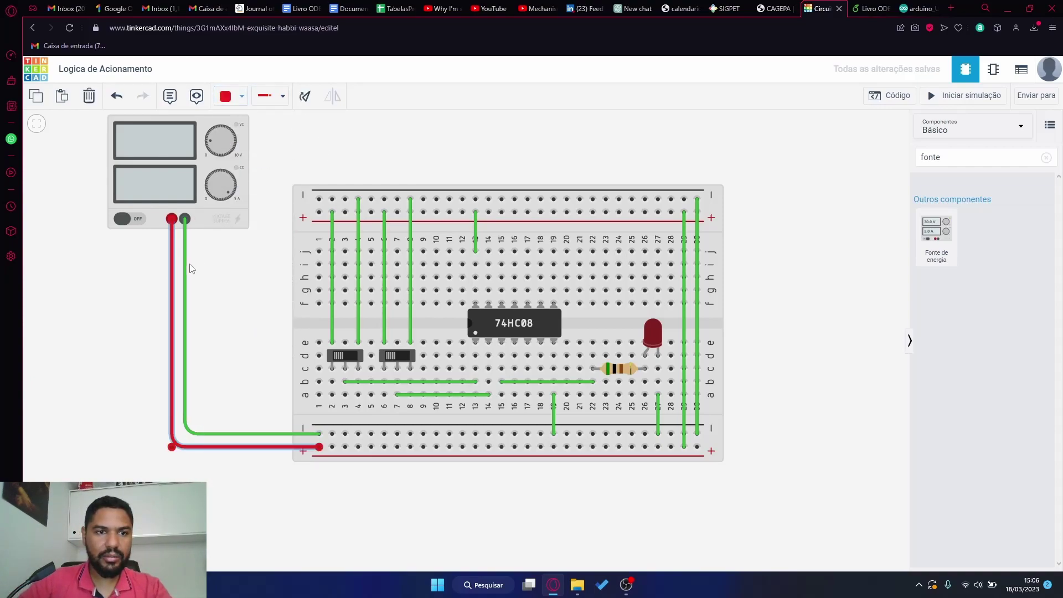
pyautogui.click(185, 239)
pyautogui.click(242, 97)
pyautogui.click(256, 133)
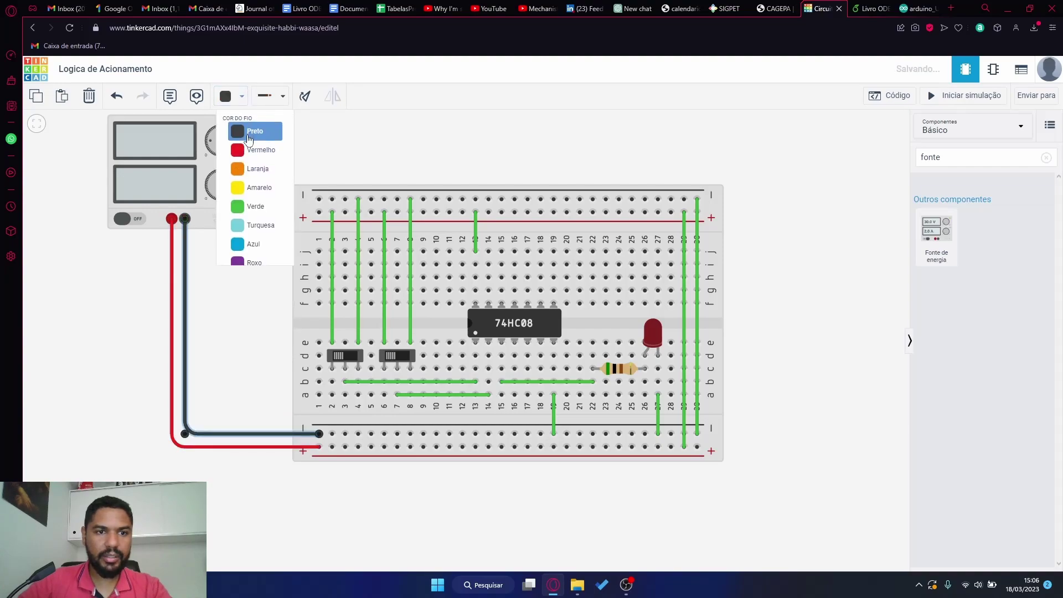
pyautogui.click(696, 117)
# - Colour both switches' positive-rail wires at columns 2 and 6 red
pyautogui.click(332, 299)
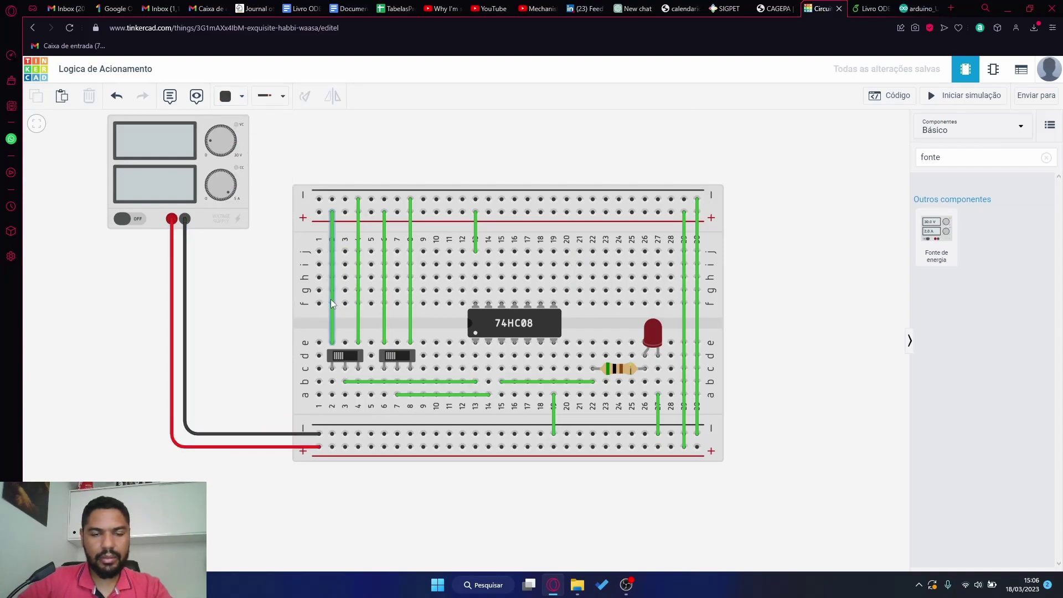
pyautogui.click(241, 98)
pyautogui.click(256, 151)
pyautogui.click(385, 230)
pyautogui.click(242, 97)
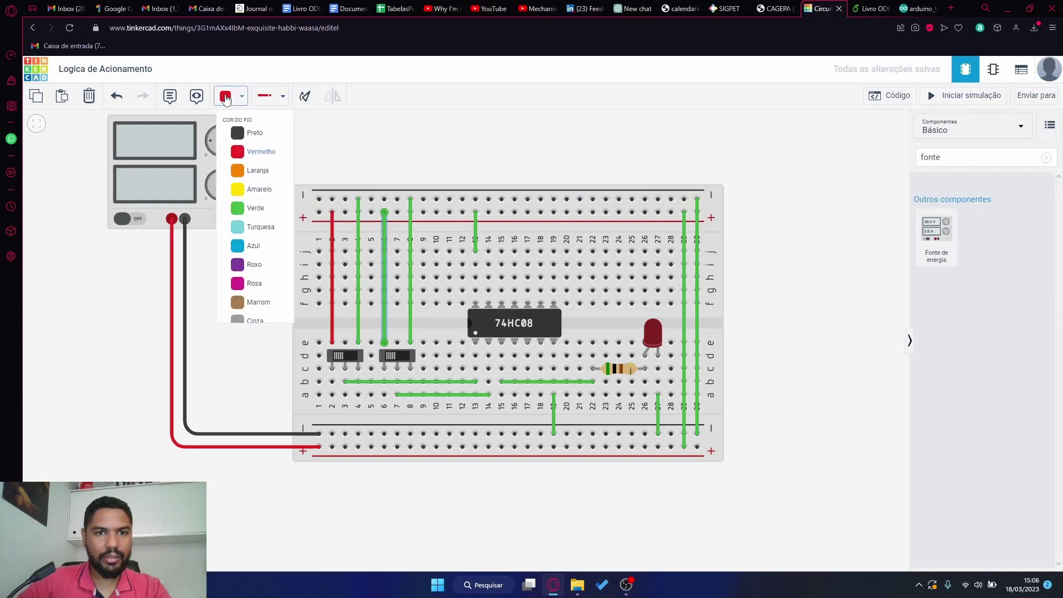
pyautogui.click(262, 150)
# - Colour both switches' negative-rail wires at columns 4 and 8 black
pyautogui.click(359, 283)
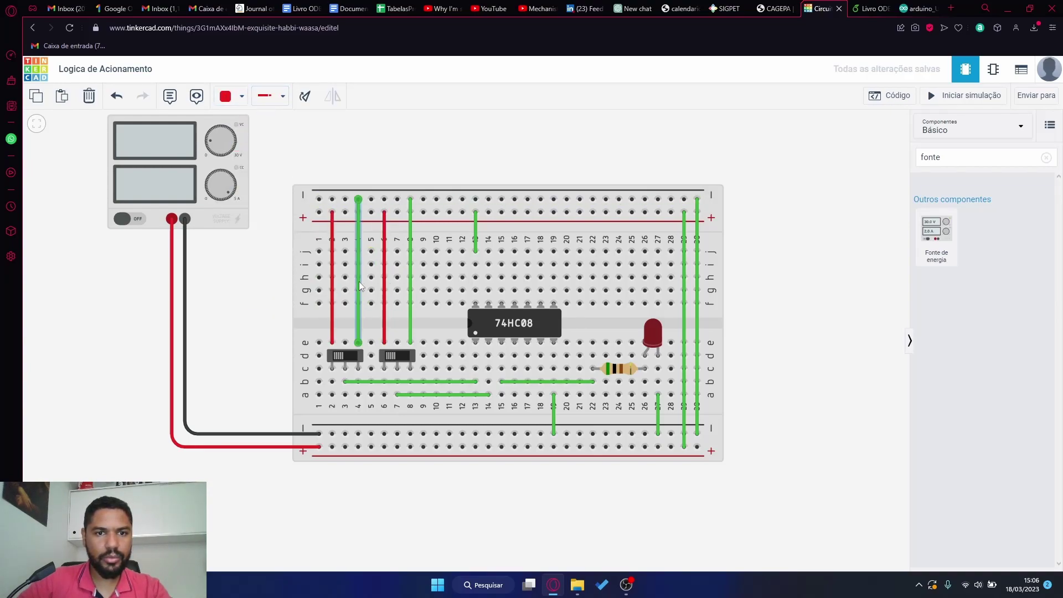
pyautogui.click(242, 98)
pyautogui.click(253, 130)
pyautogui.click(411, 268)
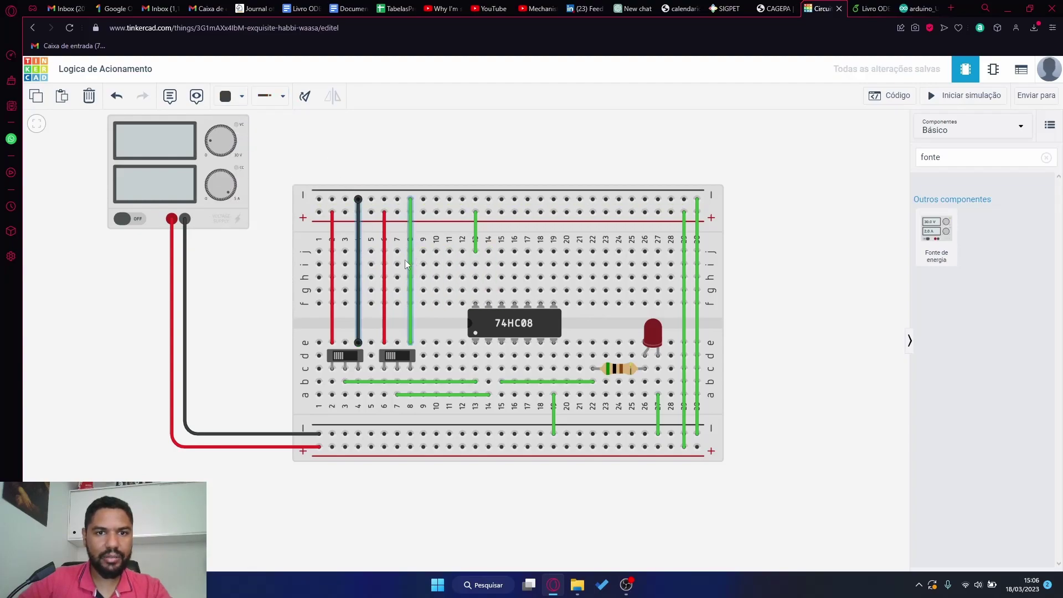
pyautogui.click(242, 98)
pyautogui.click(253, 130)
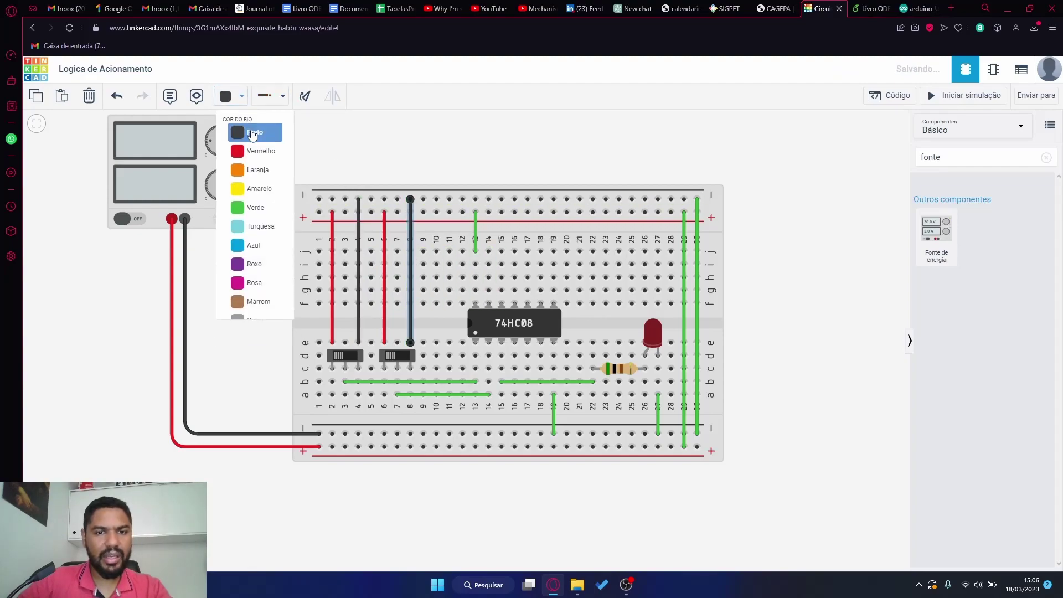
pyautogui.click(398, 131)
# - Colour the chip's supply wire from the upper positive rail to column 13 red
pyautogui.click(476, 226)
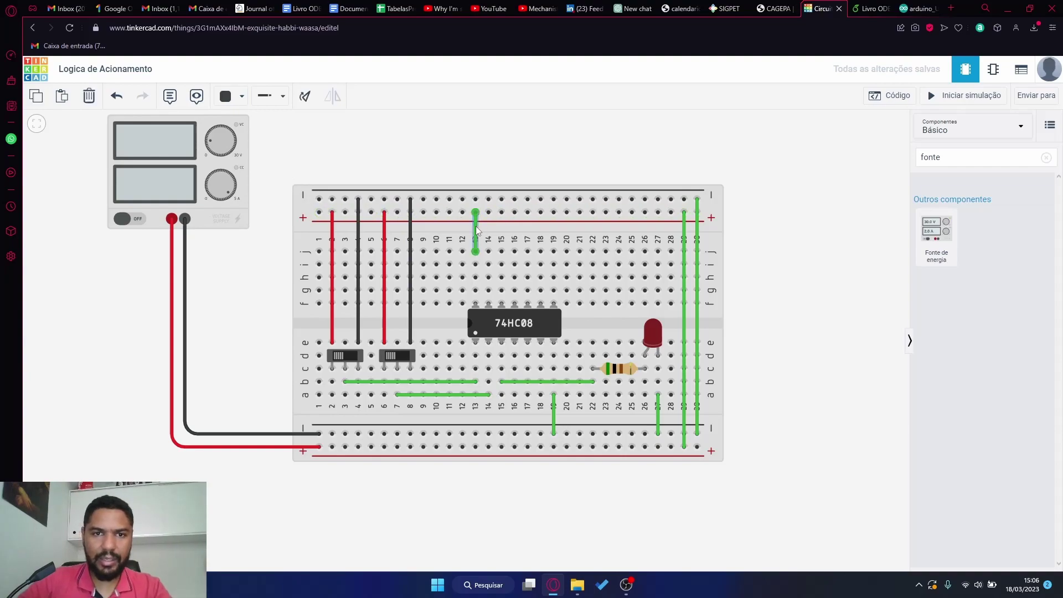
pyautogui.click(241, 97)
pyautogui.click(254, 150)
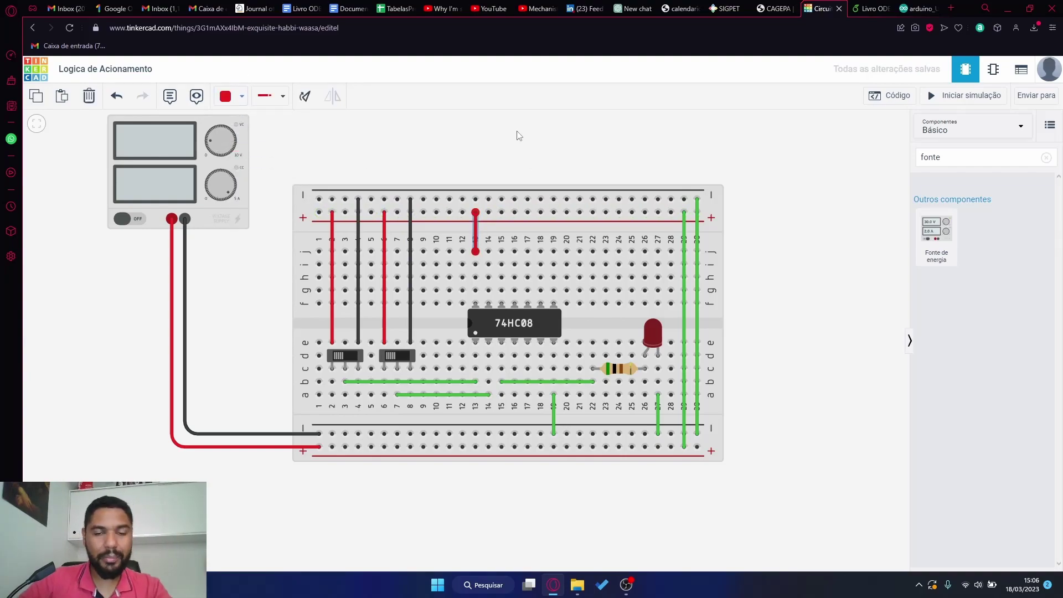
# - Colour the chip's ground wire from column 19 to the lower negative rail black
pyautogui.click(554, 414)
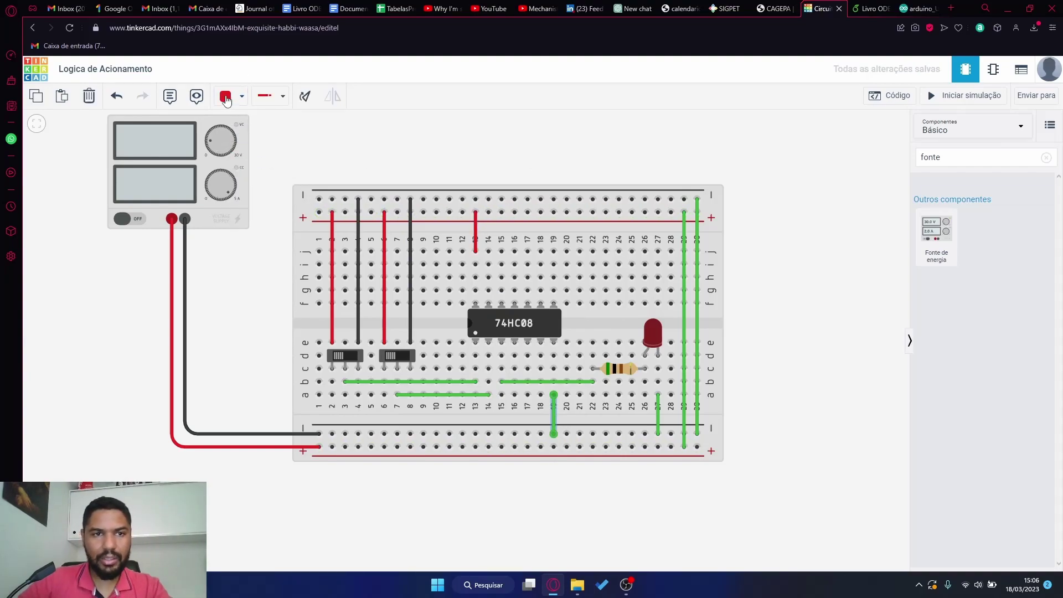
pyautogui.click(242, 97)
pyautogui.click(263, 153)
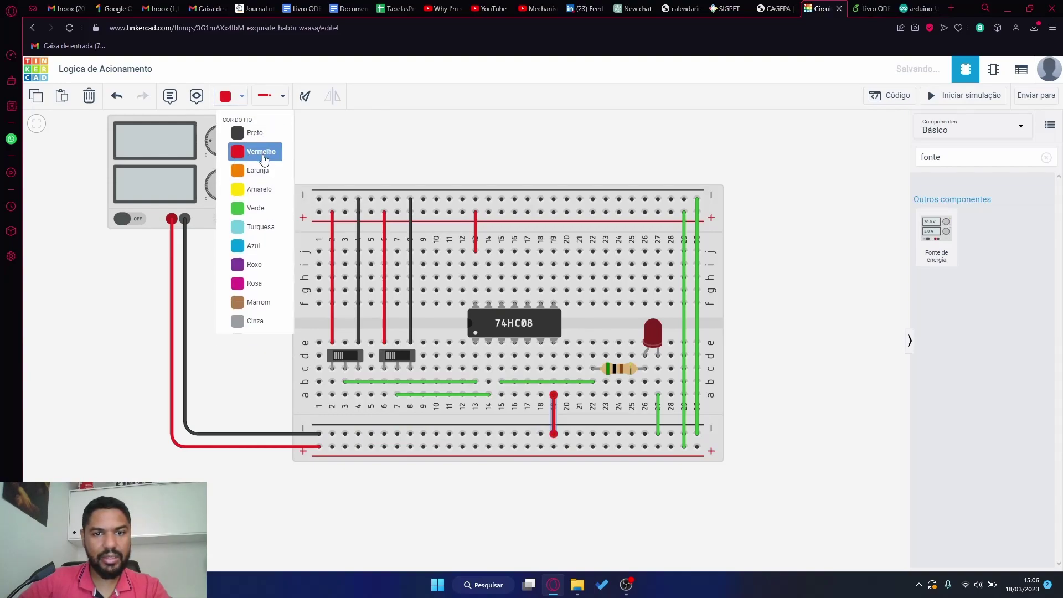
pyautogui.click(241, 97)
pyautogui.click(254, 133)
pyautogui.click(556, 121)
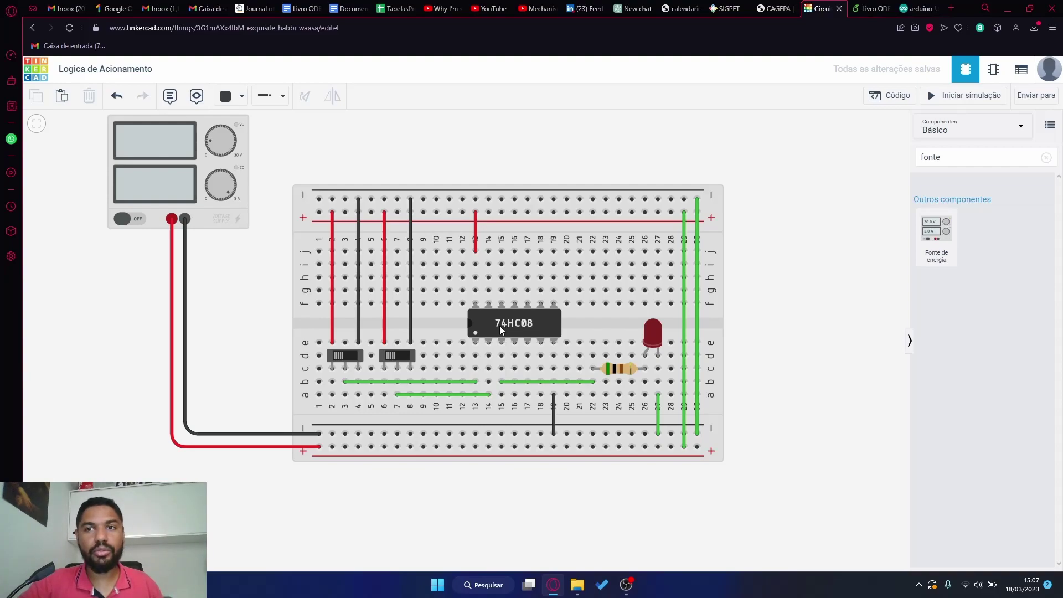
# - Start the circuit simulation
pyautogui.click(961, 98)
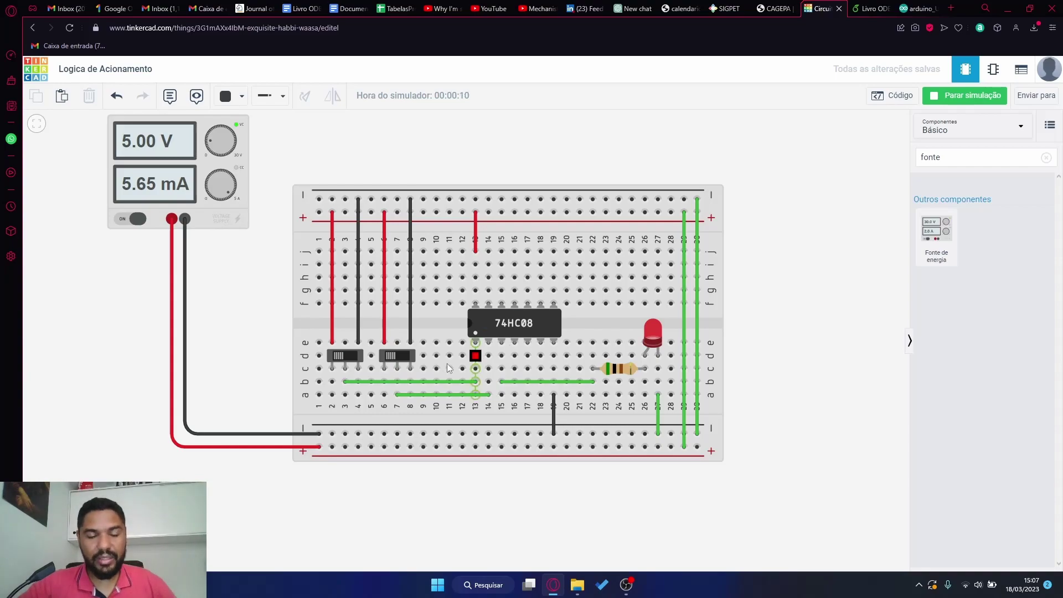
# - Test the AND gate by toggling both slide switches through their on/off combinations while checking the LED
pyautogui.click(349, 358)
pyautogui.click(349, 357)
pyautogui.click(396, 358)
pyautogui.click(349, 358)
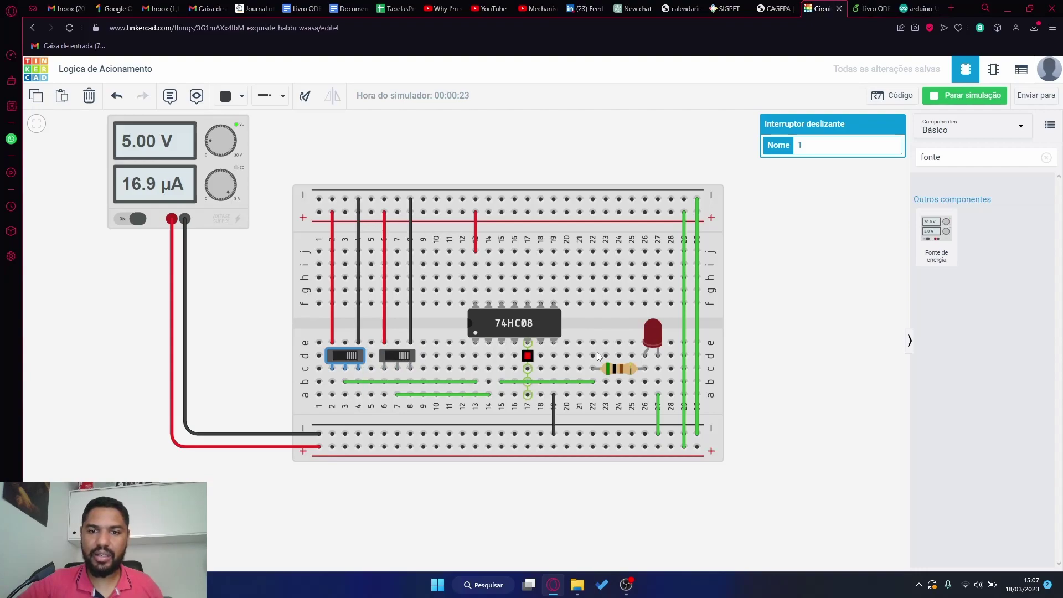
pyautogui.click(405, 357)
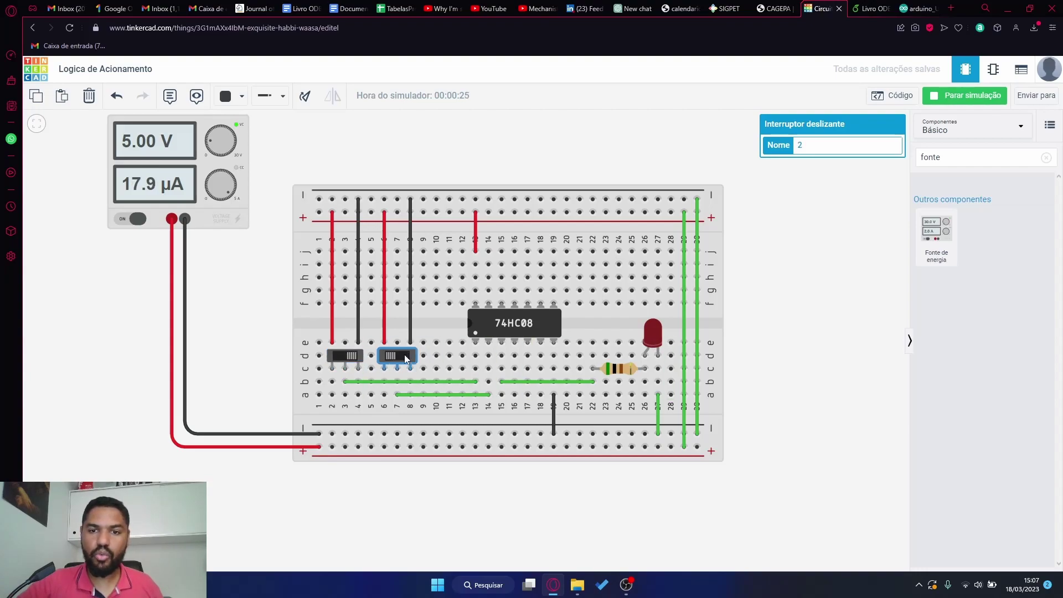
pyautogui.click(404, 356)
pyautogui.click(353, 358)
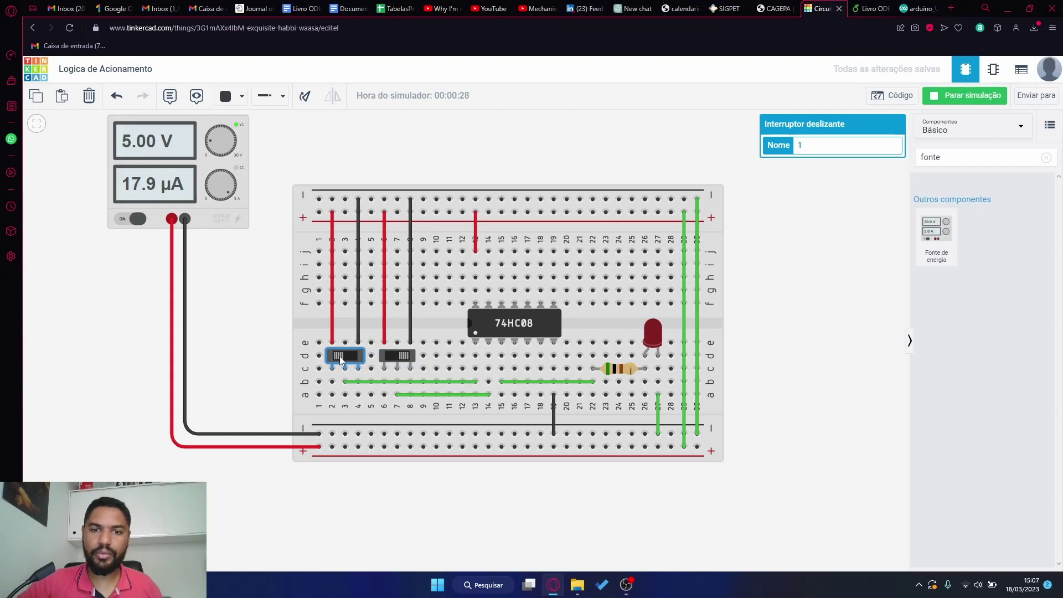
pyautogui.click(402, 359)
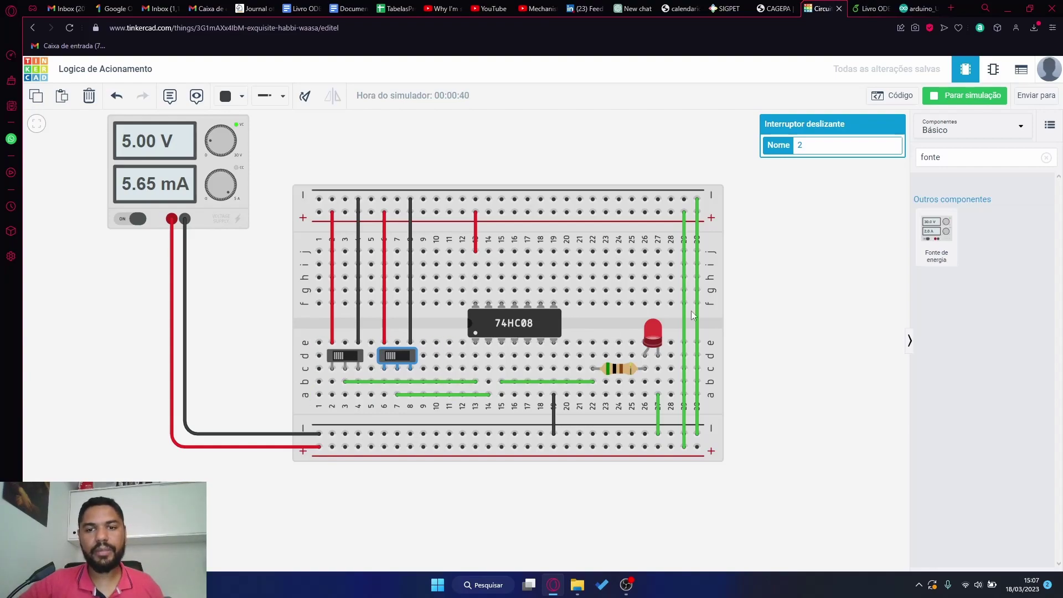
# - Deselect the switch and stop the AND circuit's simulation
pyautogui.click(798, 366)
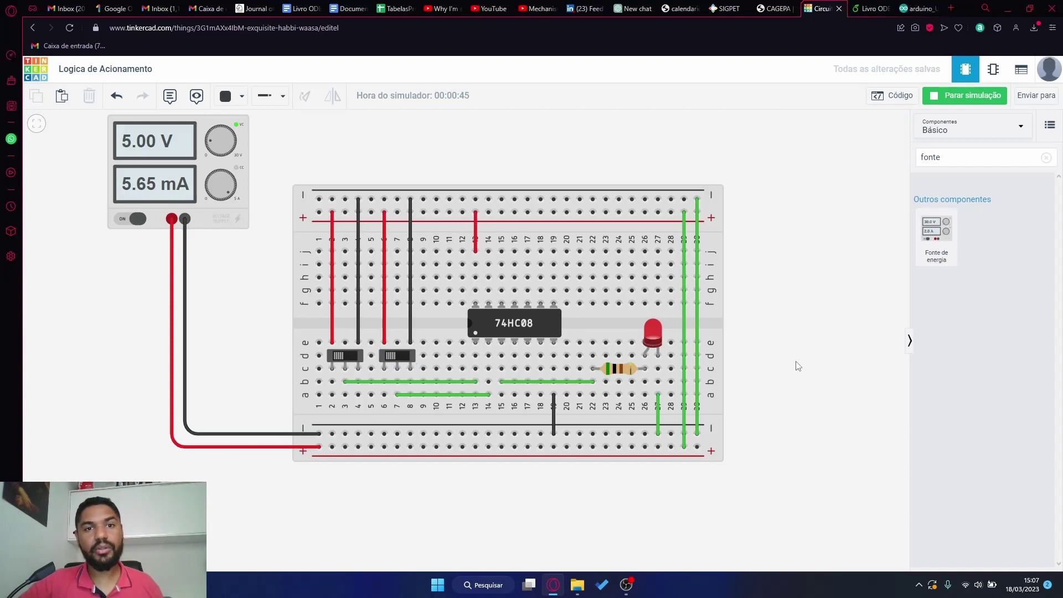
pyautogui.scroll(1, 798, 366)
pyautogui.scroll(-2, 798, 366)
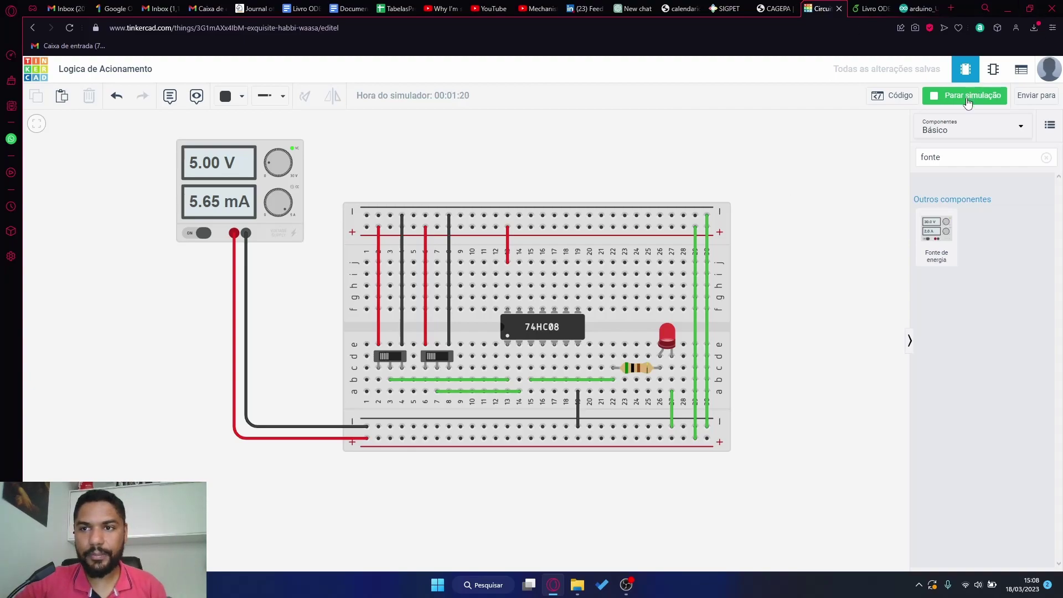
pyautogui.click(985, 91)
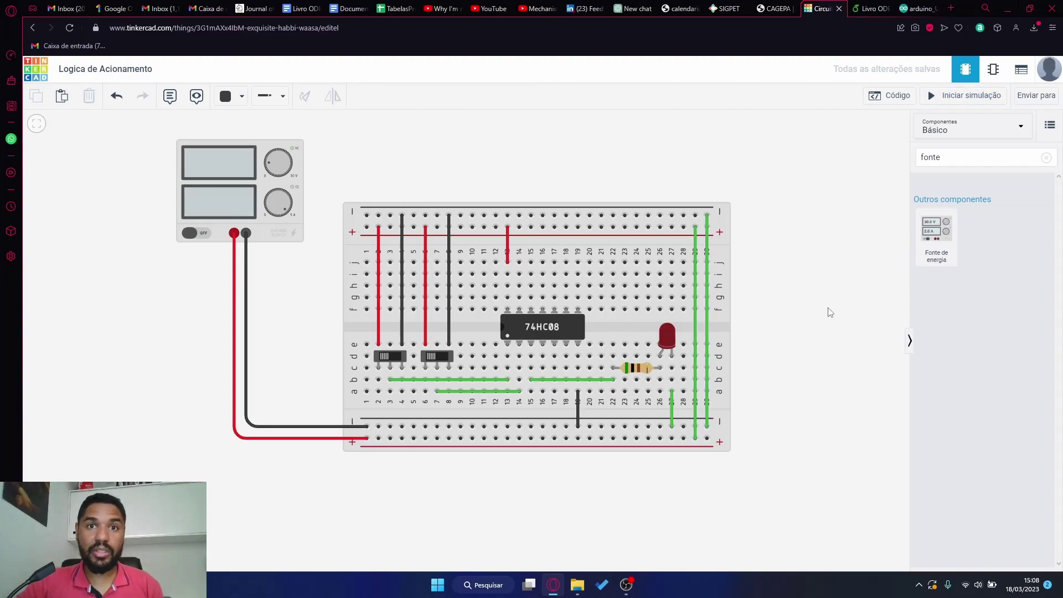
# - Duplicate the entire circuit, including the power supply and wiring, and place the copy beside the original
pyautogui.hotkey('ctrl', 'a')
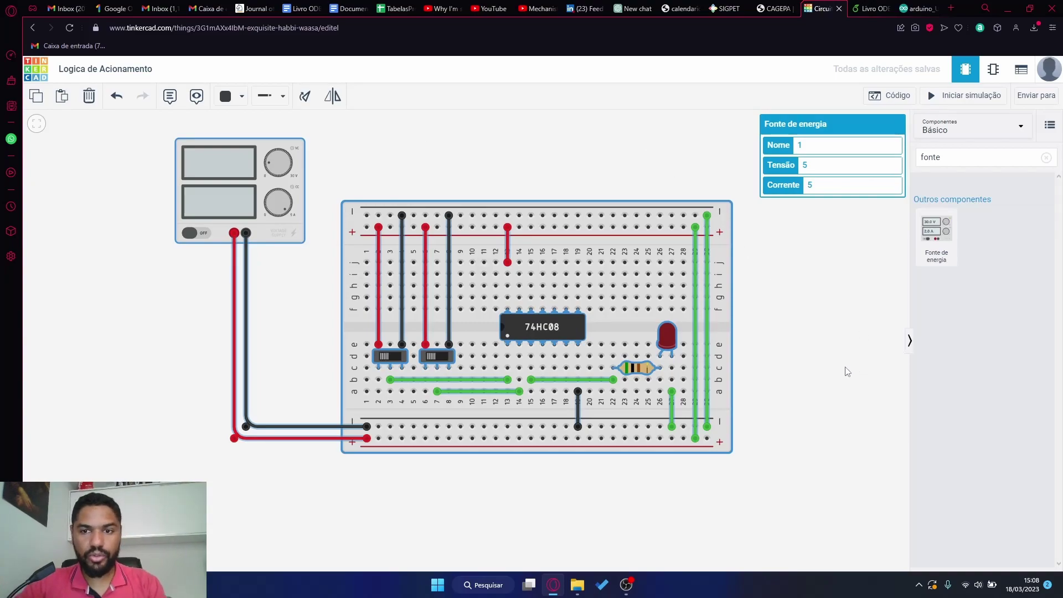
pyautogui.click(781, 374)
pyautogui.scroll(-1, 791, 369)
pyautogui.scroll(-2, 791, 368)
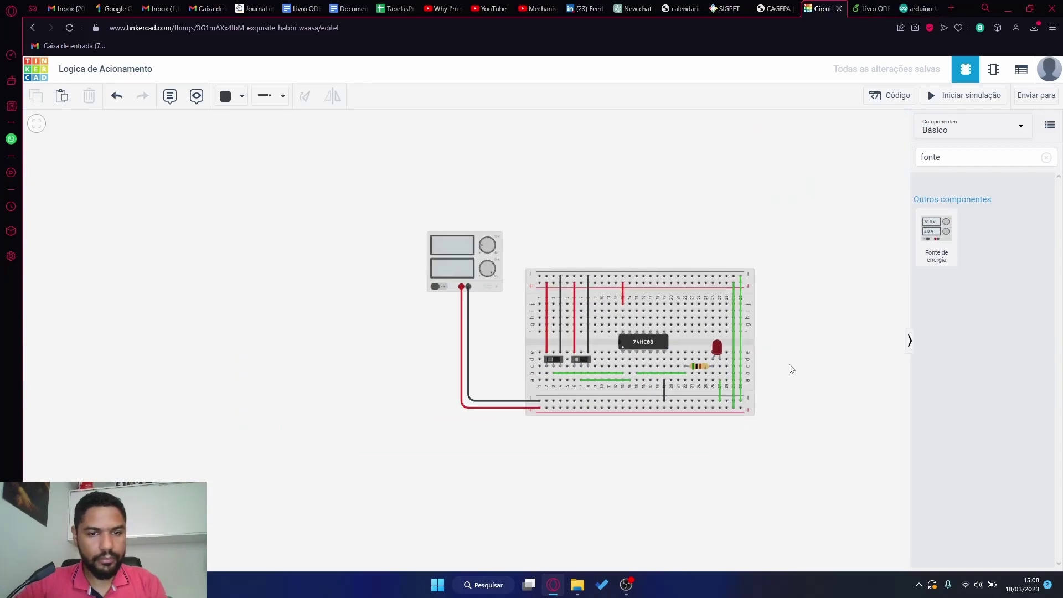
pyautogui.moveTo(883, 377); pyautogui.dragTo(507, 372)
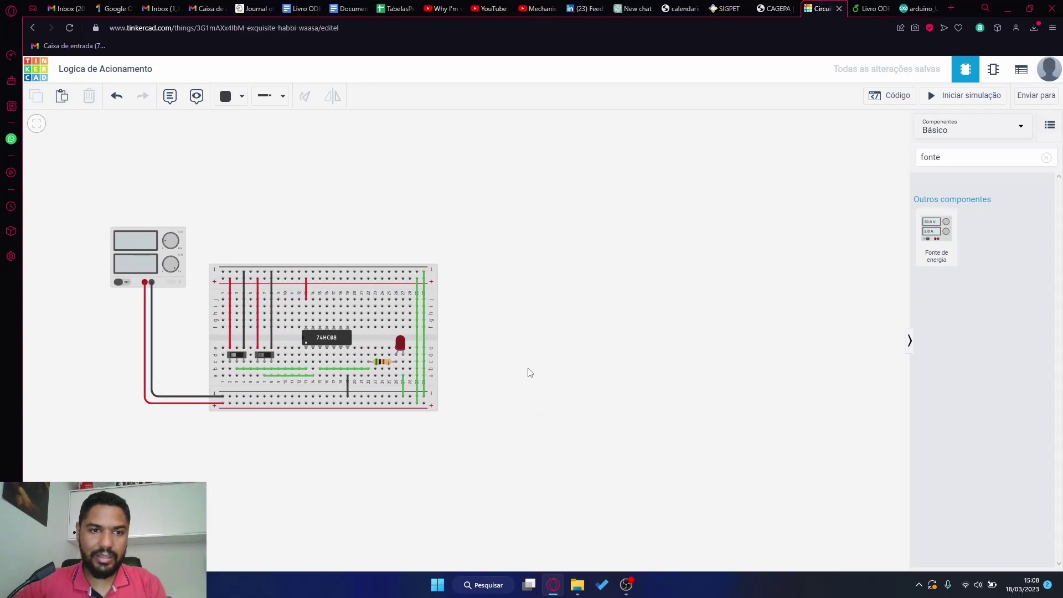
pyautogui.hotkey('ctrl', 'v')
pyautogui.click(683, 340)
pyautogui.click(711, 439)
# - Replace the copied circuit's 74HC08 chip with a 74HC32 quad OR gate at the same breadboard position
pyautogui.click(730, 340)
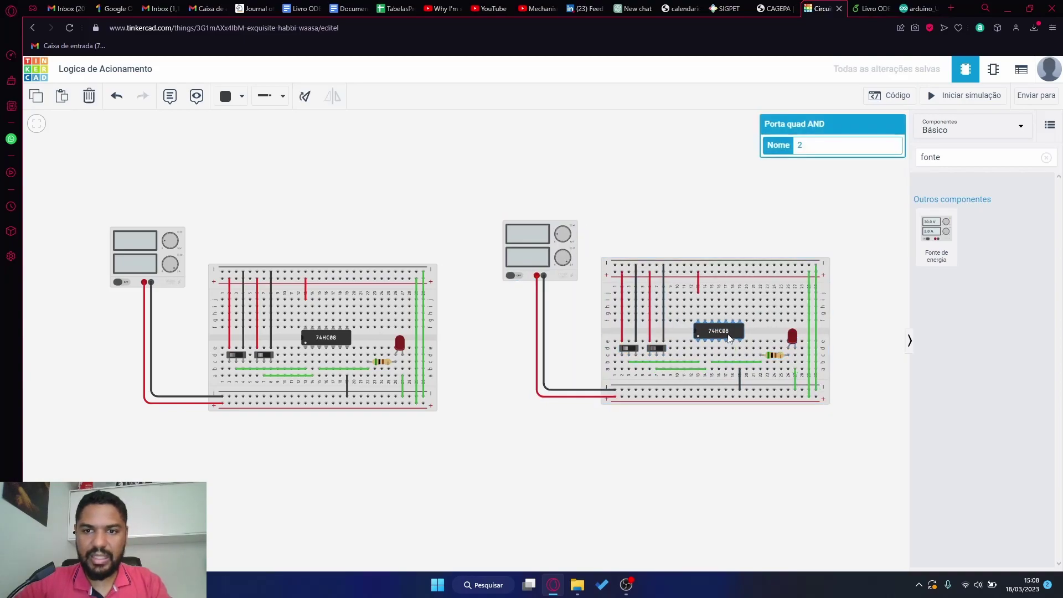
pyautogui.press('Delete')
pyautogui.doubleClick(947, 160)
pyautogui.write('7432')
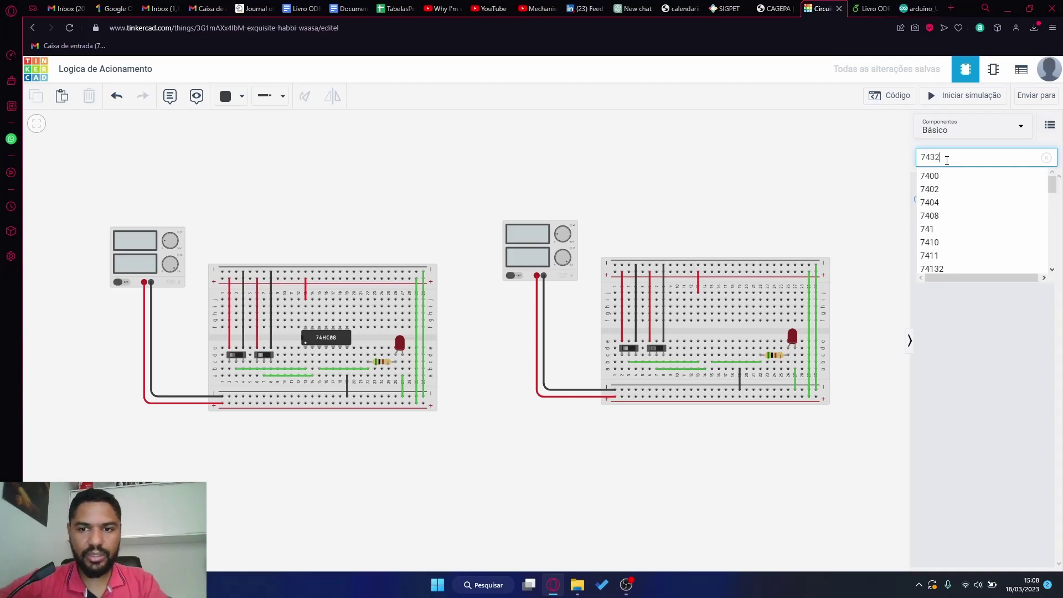
pyautogui.moveTo(941, 236); pyautogui.dragTo(719, 332)
pyautogui.click(779, 462)
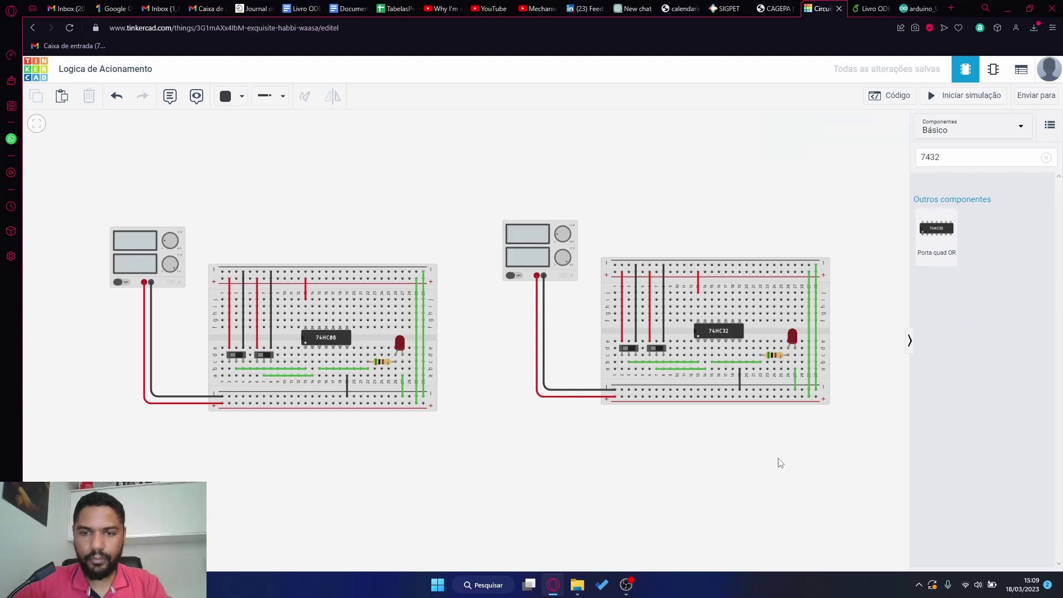
# - Start the simulation and test the 74HC32 circuit by toggling its two slide switches individually and together
pyautogui.scroll(4, 744, 303)
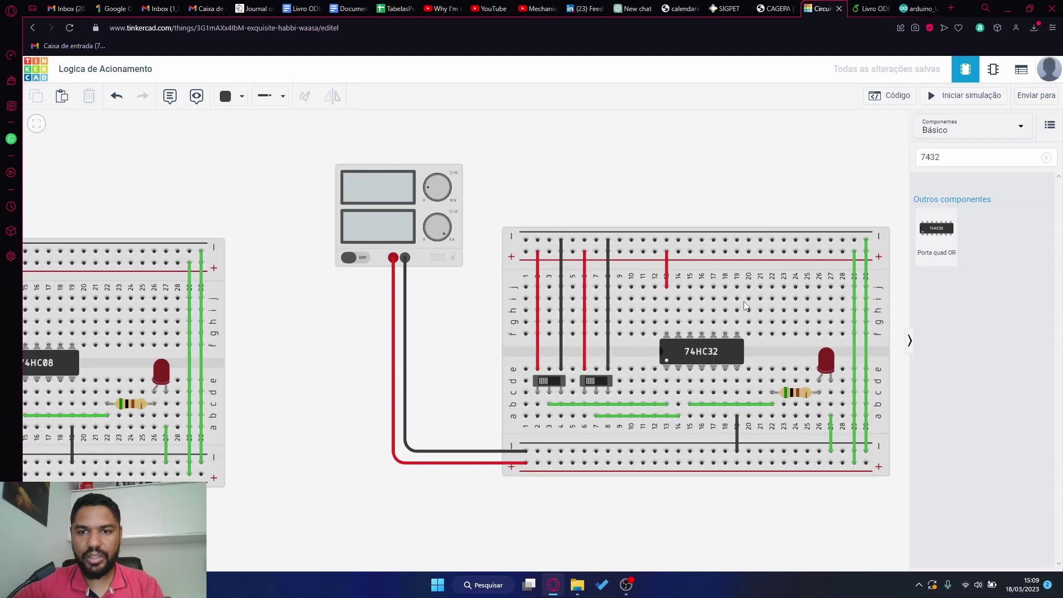
pyautogui.moveTo(755, 192); pyautogui.dragTo(639, 181)
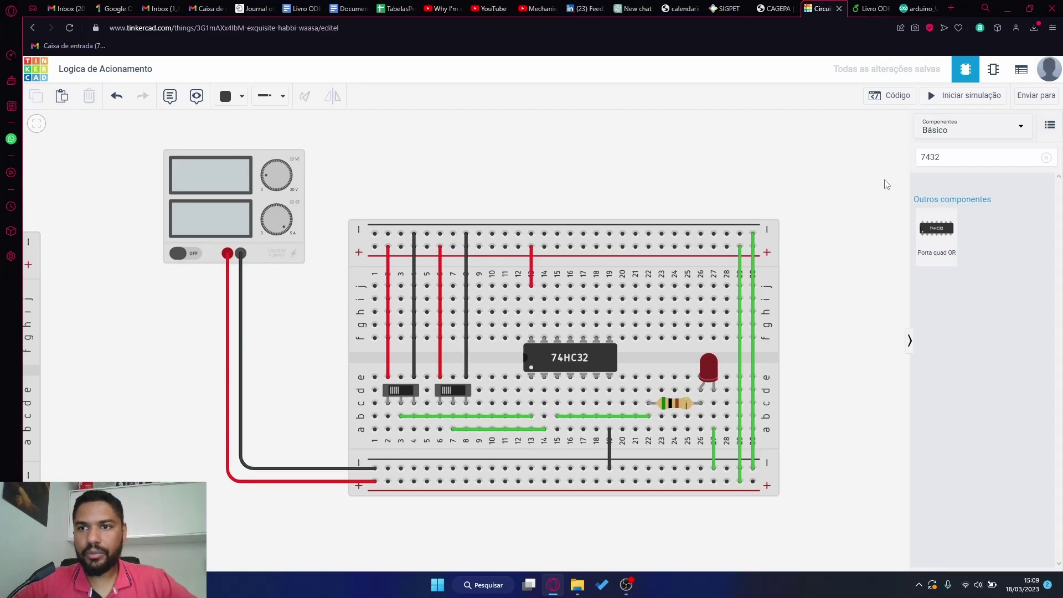
pyautogui.click(962, 97)
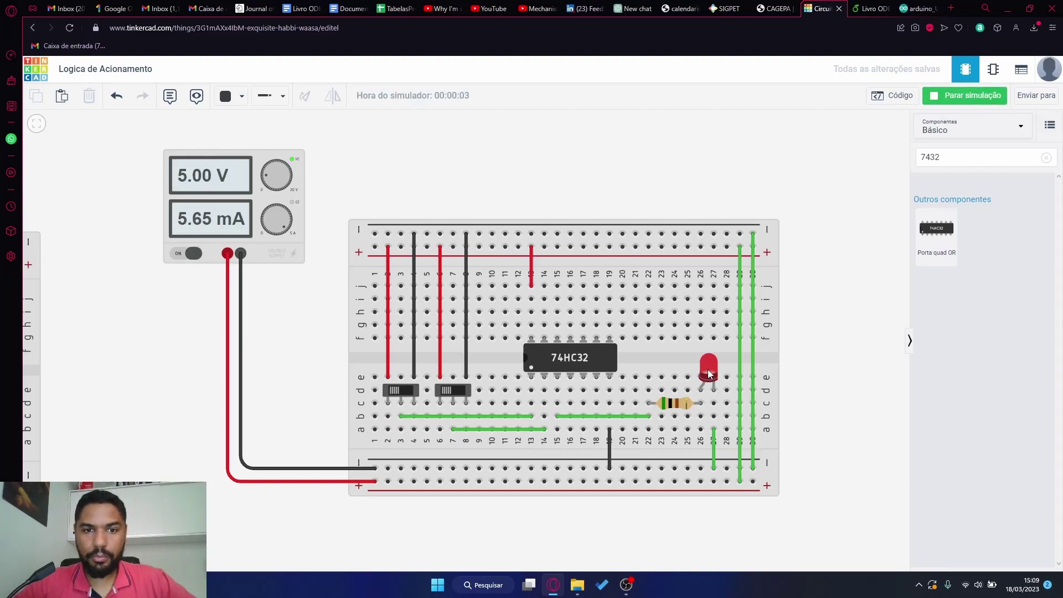
pyautogui.click(403, 394)
pyautogui.click(402, 395)
pyautogui.click(452, 391)
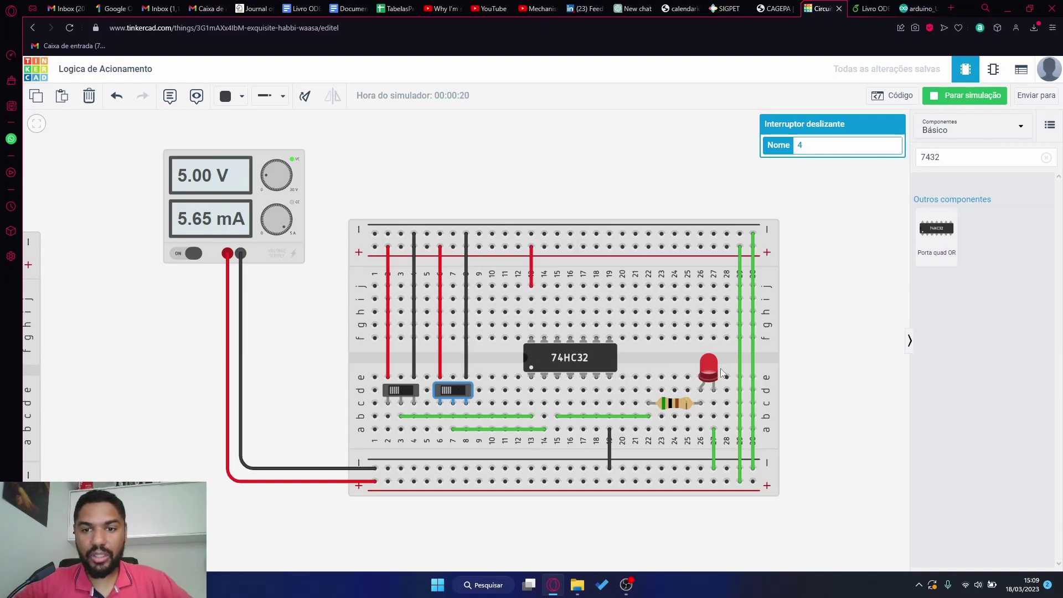
pyautogui.click(454, 390)
pyautogui.click(402, 391)
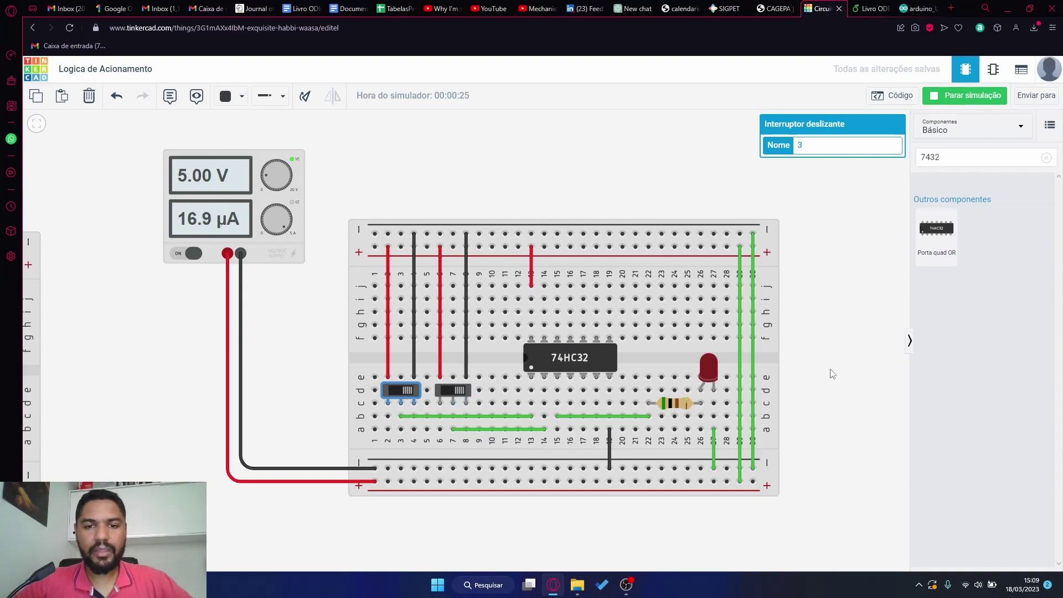
# - Compare the AND and OR circuits side by side and stop the simulation
pyautogui.scroll(-3, 547, 372)
pyautogui.moveTo(317, 393); pyautogui.dragTo(493, 386)
pyautogui.scroll(-1, 489, 371)
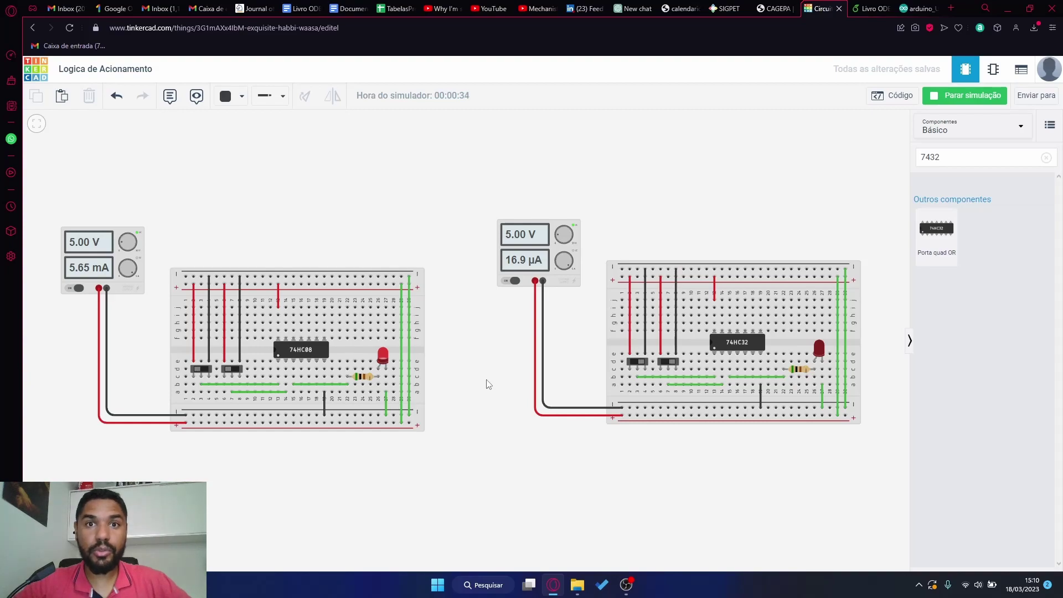
pyautogui.click(968, 100)
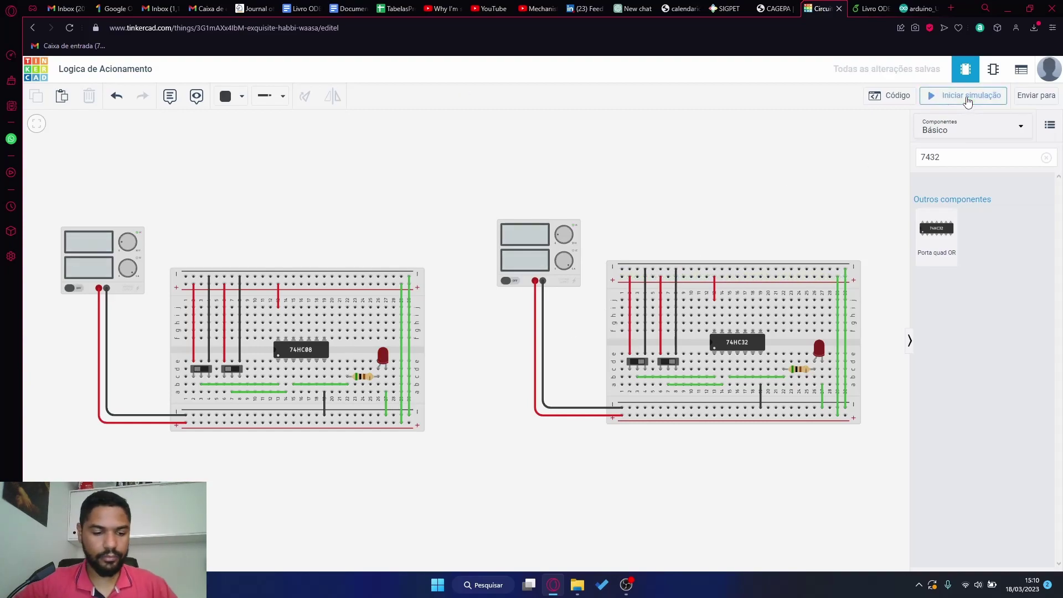